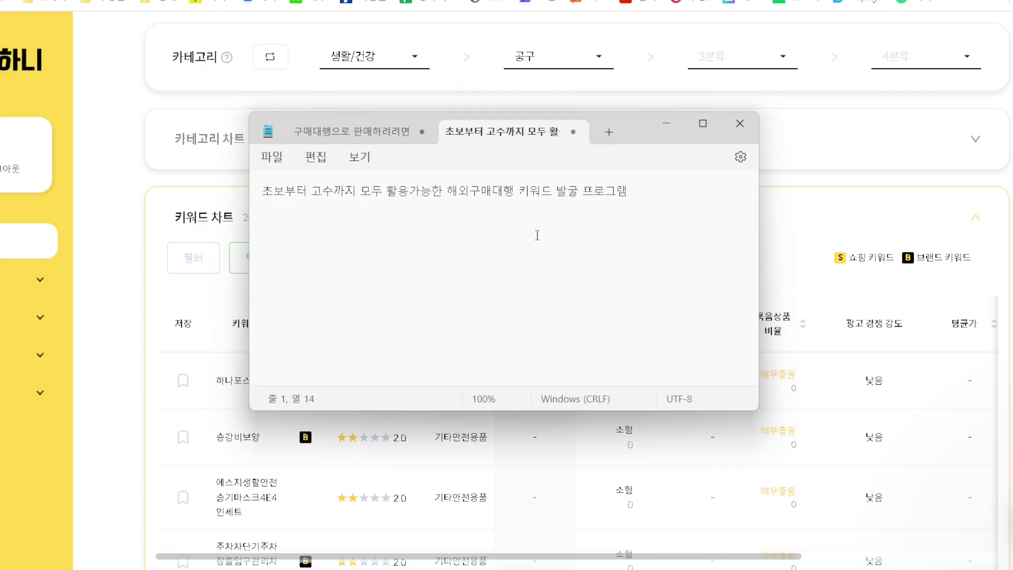
# Insert "(분석)" directly after 발굴 in the note's first line so it reads "발굴(분석) 프로그램".
pyautogui.click(567, 190)
pyautogui.press('BackSpace')
pyautogui.press('Delete')
pyautogui.press('Delete')
pyautogui.write('발굴(분석)')
pyautogui.press('End')
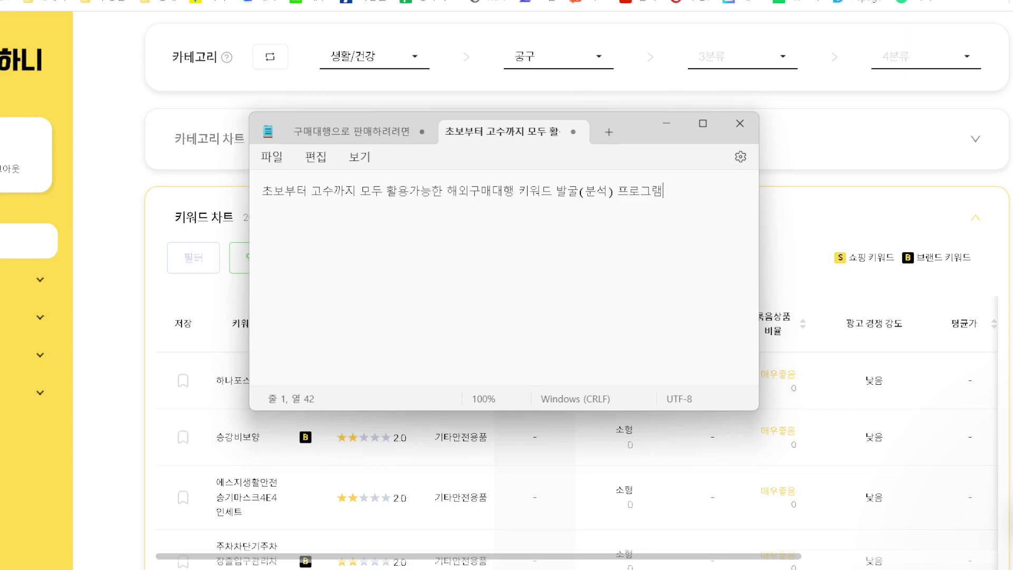
# Add the line "대량, 반자동, 수동" to the note and, after a blank line, "블루오션파인더".
pyautogui.write('\\')
pyautogui.press('Return')
pyautogui.write('대량, 반자동, 수동')
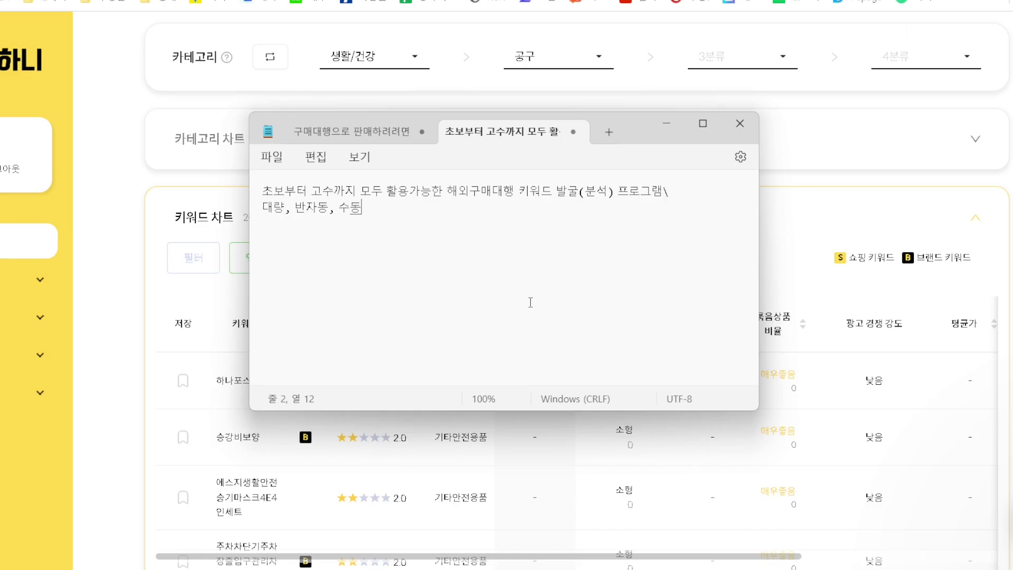
pyautogui.press('Return')
pyautogui.press('Return')
pyautogui.write('블루오션파인더')
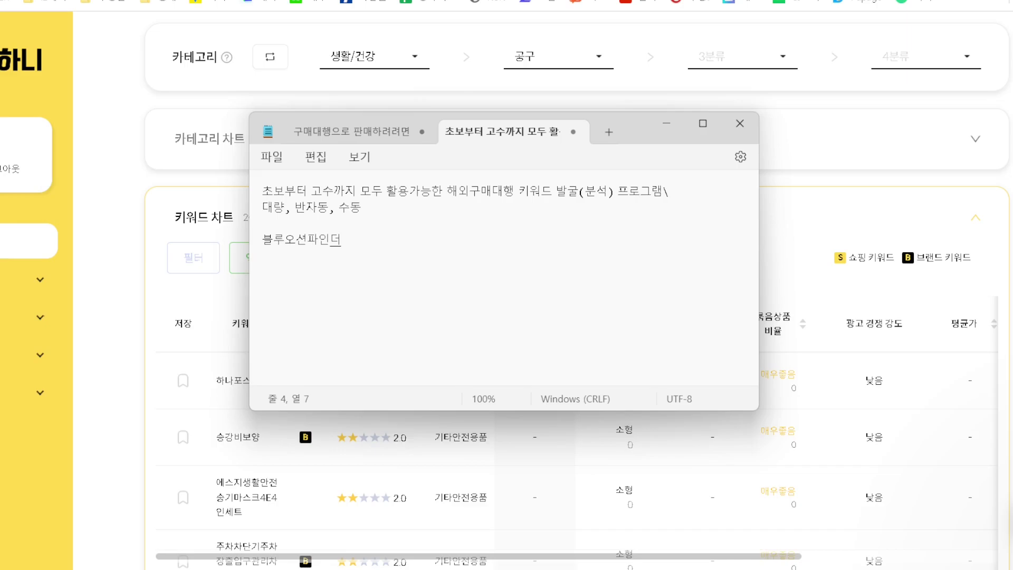
# Add the lines "해외구매대행 실력도 좋으시고 인품도 좋으시고 월매출 1억" and "'작은성공'" at the end of the note.
pyautogui.press('Return')
pyautogui.write('해외구매대행 실력도 좋으시고 인품도 좋읏')
pyautogui.write('시고 월매출 1')
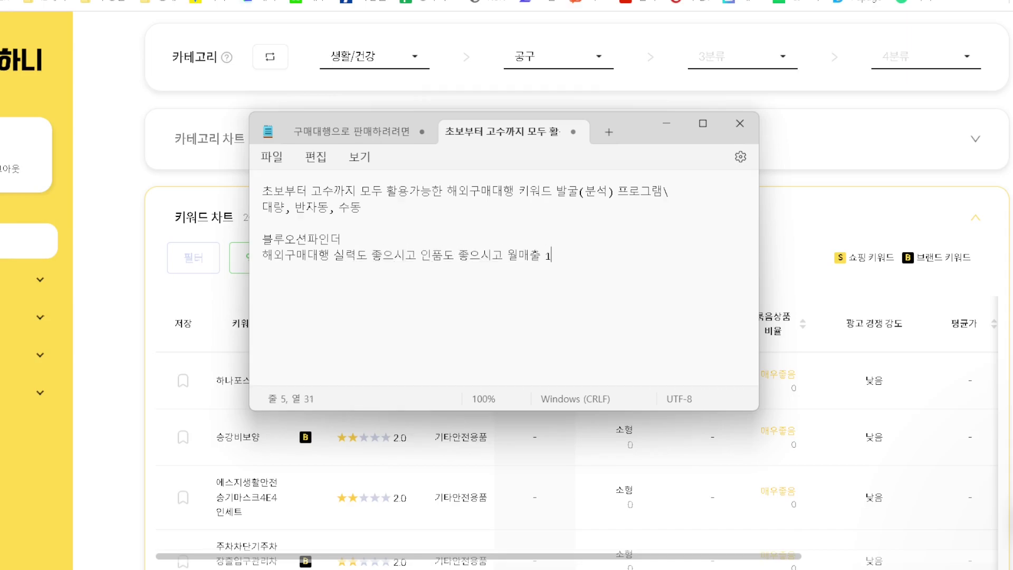
pyautogui.write('억')
pyautogui.press('Return')
pyautogui.write("'작은성공'")
# Switch to the 작은성공 Naver cafe in the browser and open its list of all posts.
pyautogui.hotkey('alt', 'Tab')
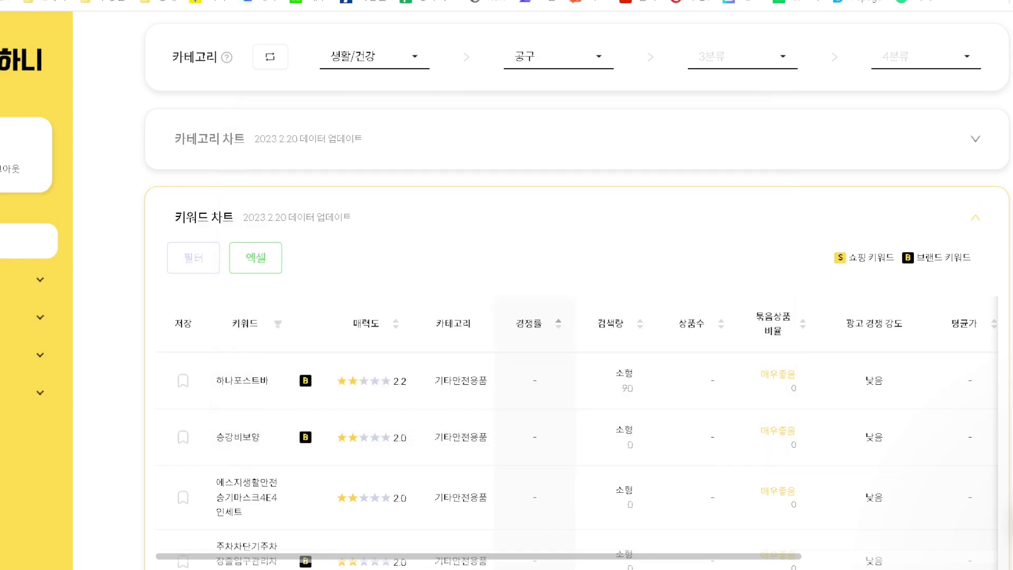
pyautogui.hotkey('alt', 'Tab')
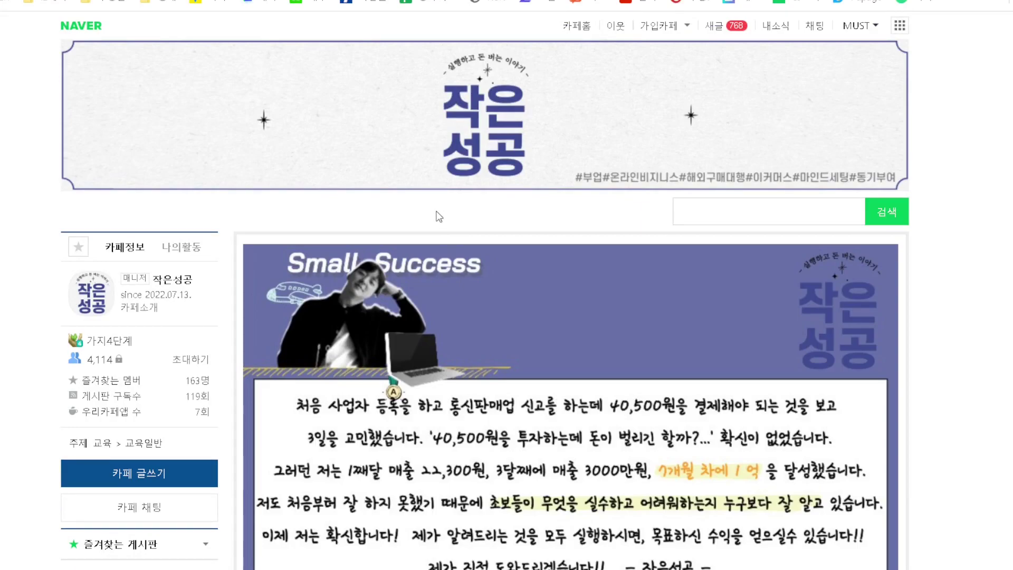
pyautogui.scroll(-4, 438, 232)
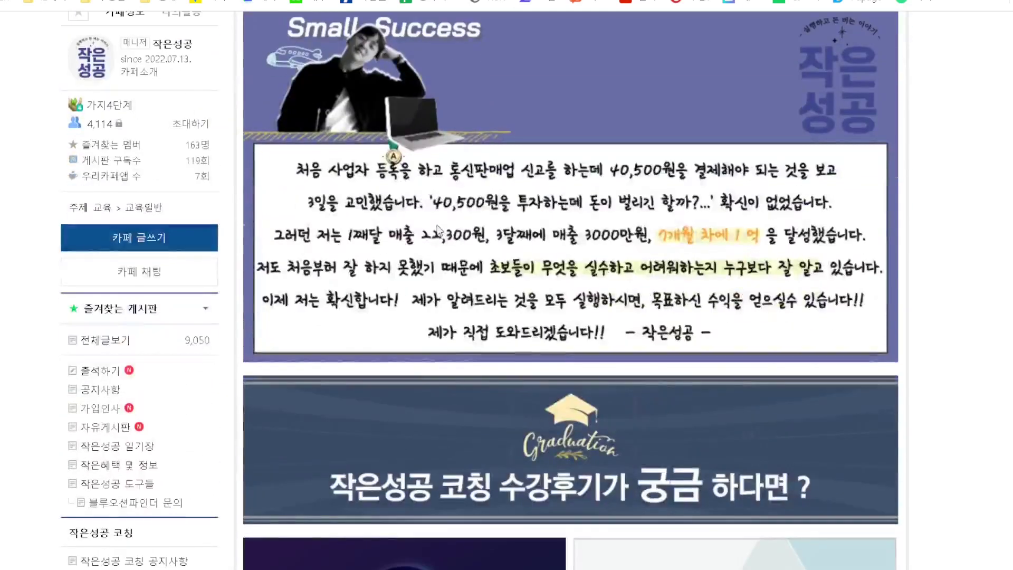
pyautogui.click(106, 341)
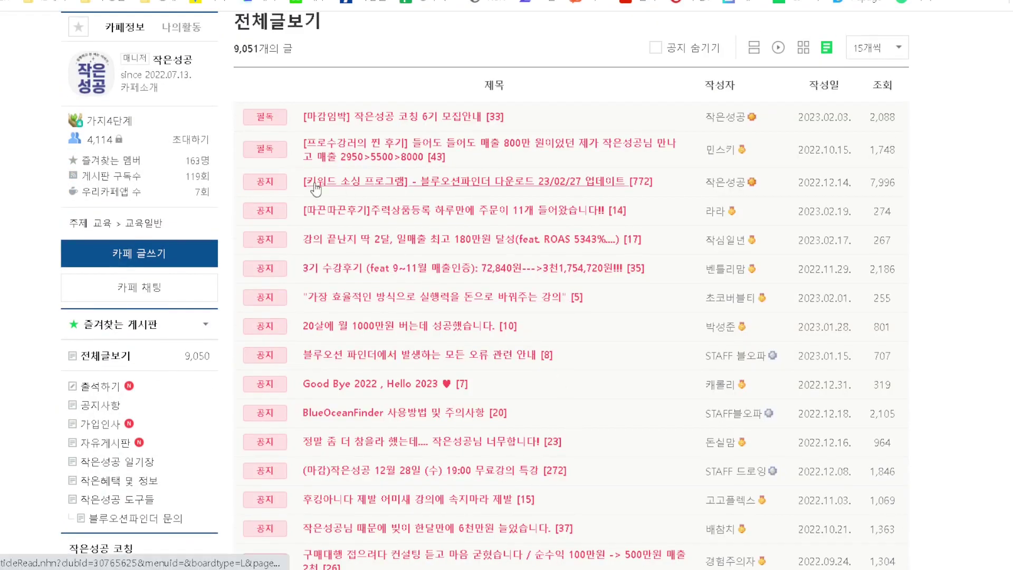
# Open the 블루오션파인더 download post and download blueOceanFinder_one_64bit.zip from its Google Drive link without a virus scan.
pyautogui.click(444, 186)
pyautogui.scroll(-3, 435, 199)
pyautogui.scroll(-5, 435, 199)
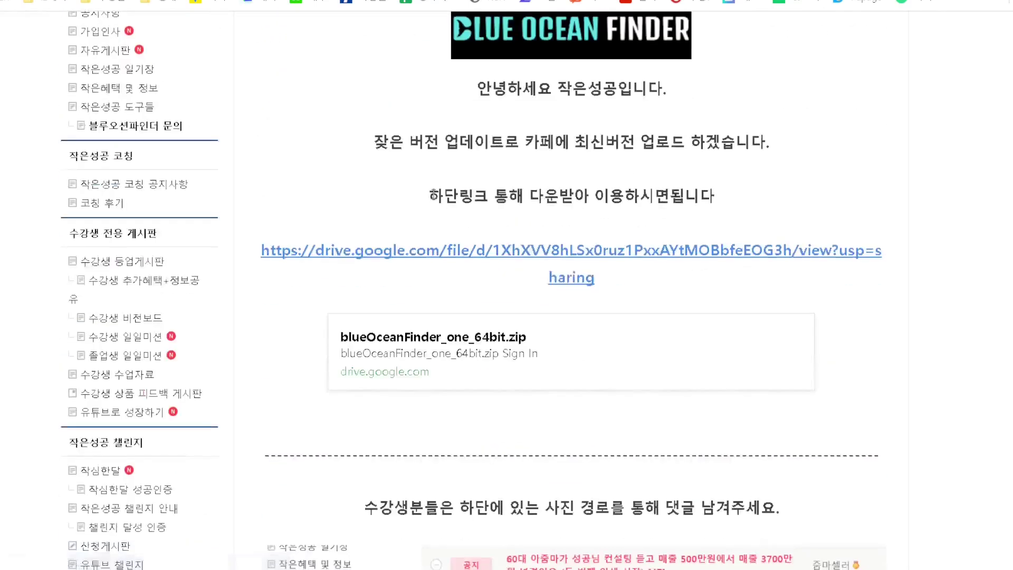
pyautogui.click(485, 362)
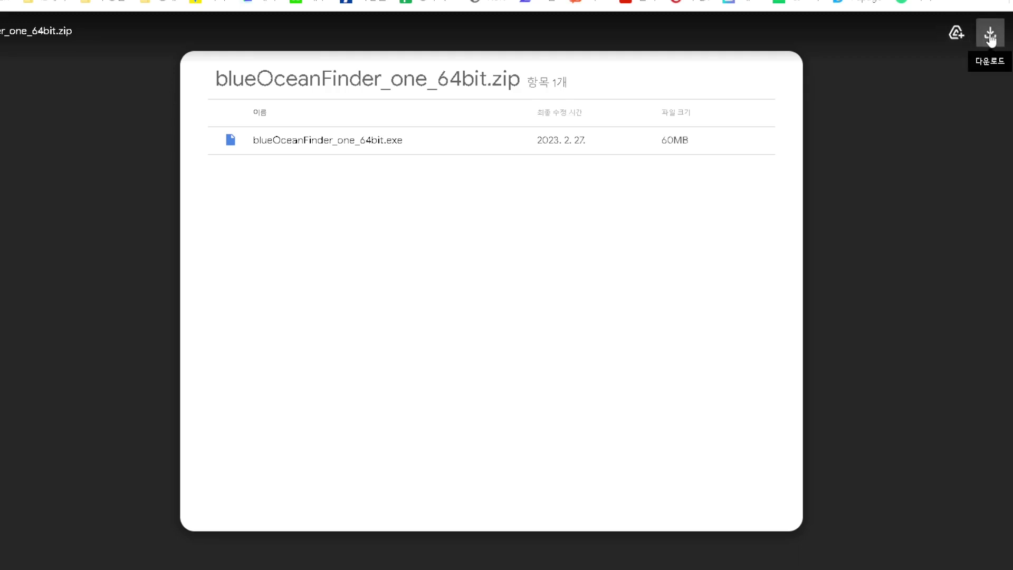
pyautogui.click(990, 36)
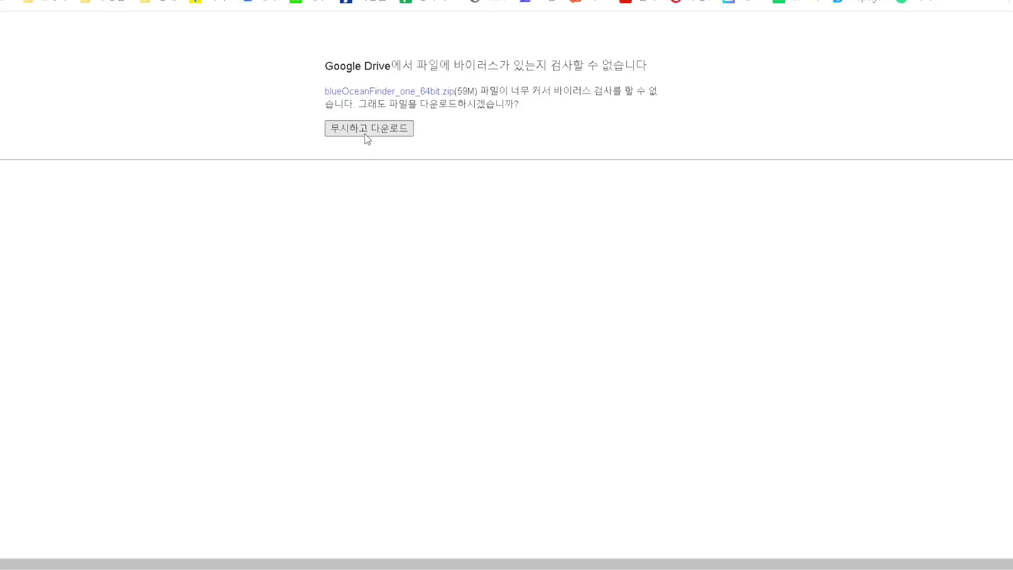
pyautogui.click(365, 134)
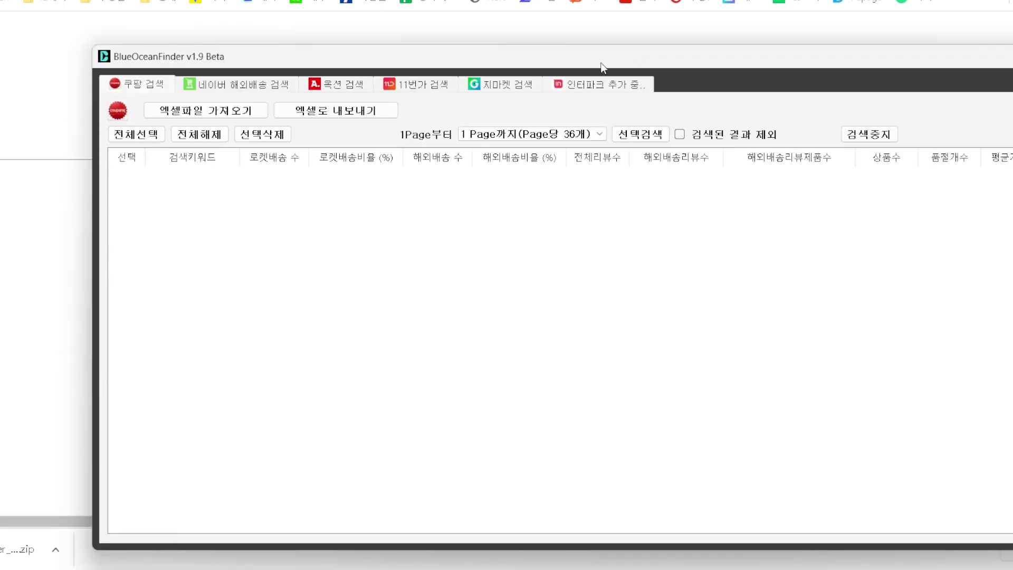
# Reposition the BlueOceanFinder window and log in with the account ID and password.
pyautogui.moveTo(598, 64); pyautogui.dragTo(383, 70)
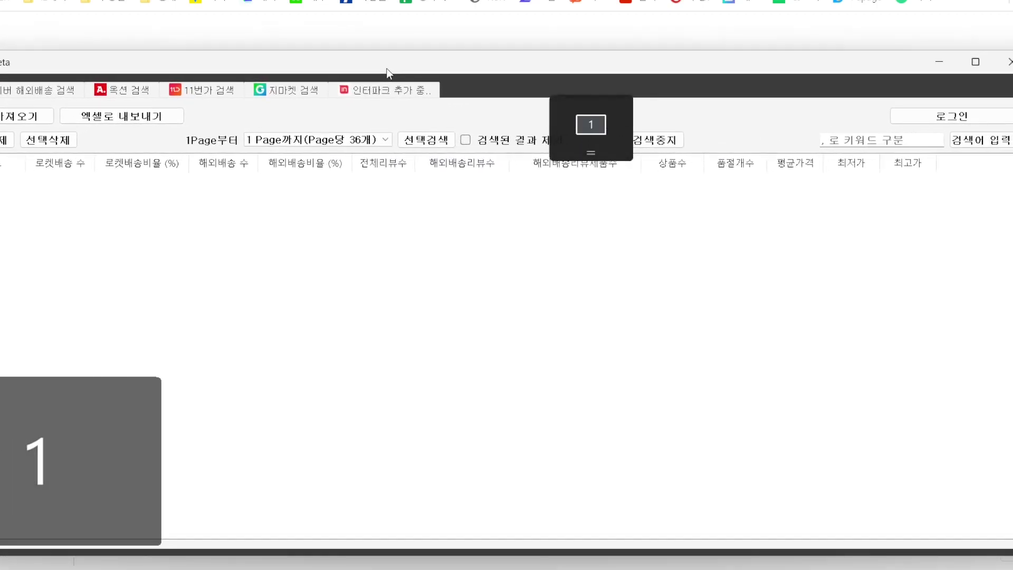
pyautogui.click(919, 116)
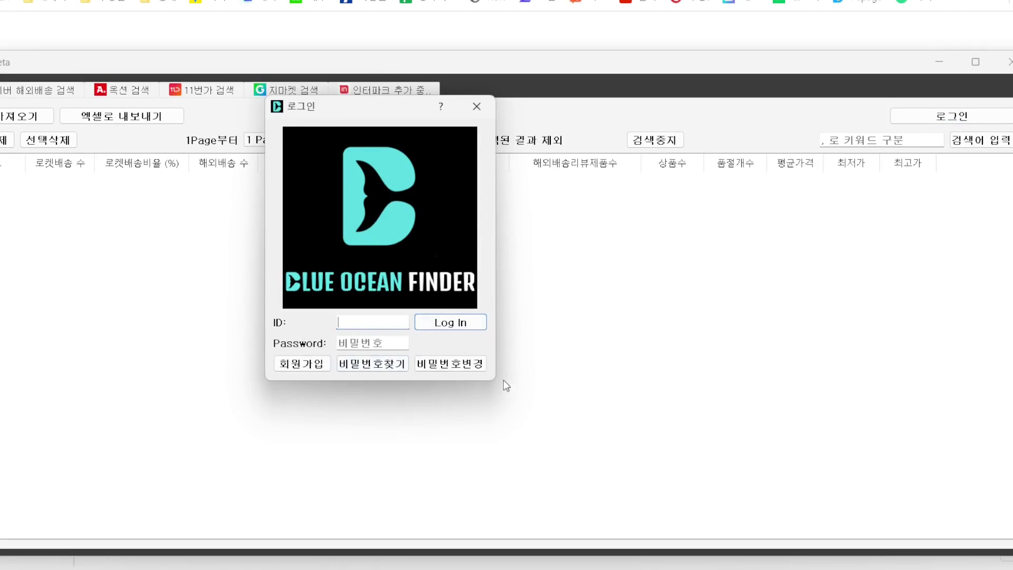
pyautogui.write('bl')
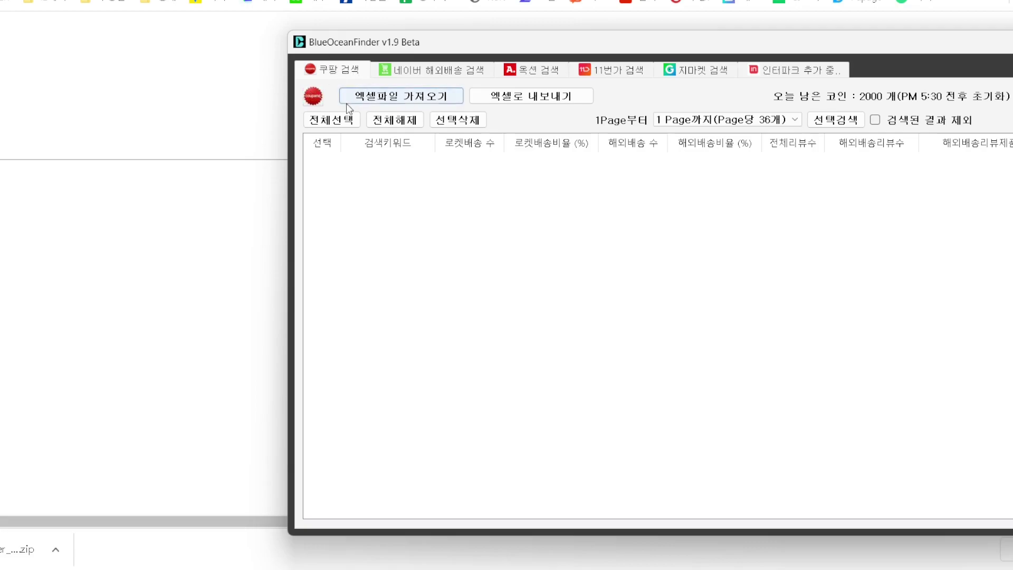
# Underline the remaining-coins label in red and circle its 2000 count with the annotation pen.
pyautogui.hotkey('alt', '1')
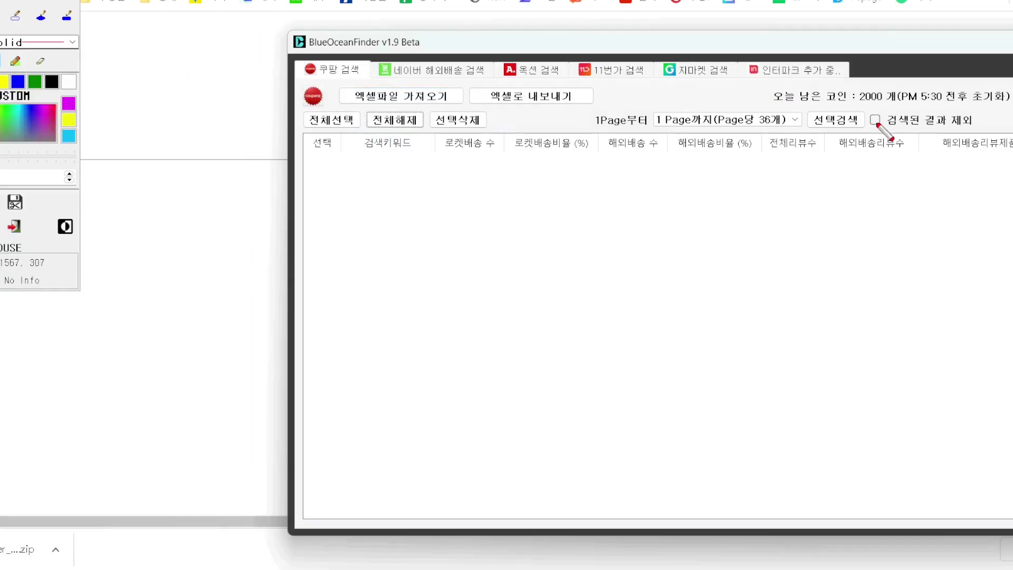
pyautogui.moveTo(772, 103)
pyautogui.mouseDown()
pyautogui.moveTo(857, 111)
pyautogui.moveTo(876, 84)
pyautogui.moveTo(895, 85)
pyautogui.moveTo(900, 104)
pyautogui.moveTo(867, 110)
pyautogui.mouseUp()
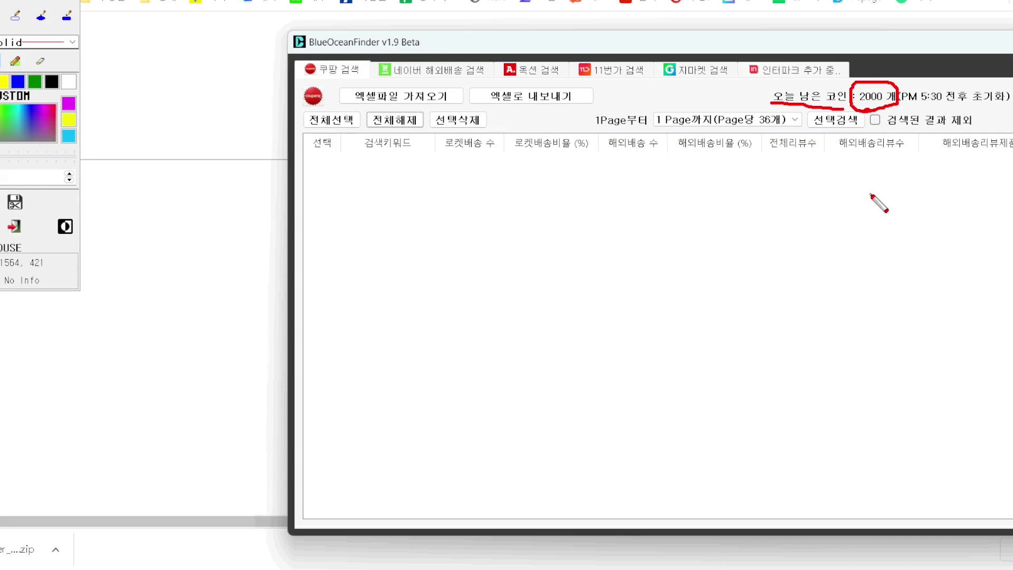
pyautogui.press('Escape')
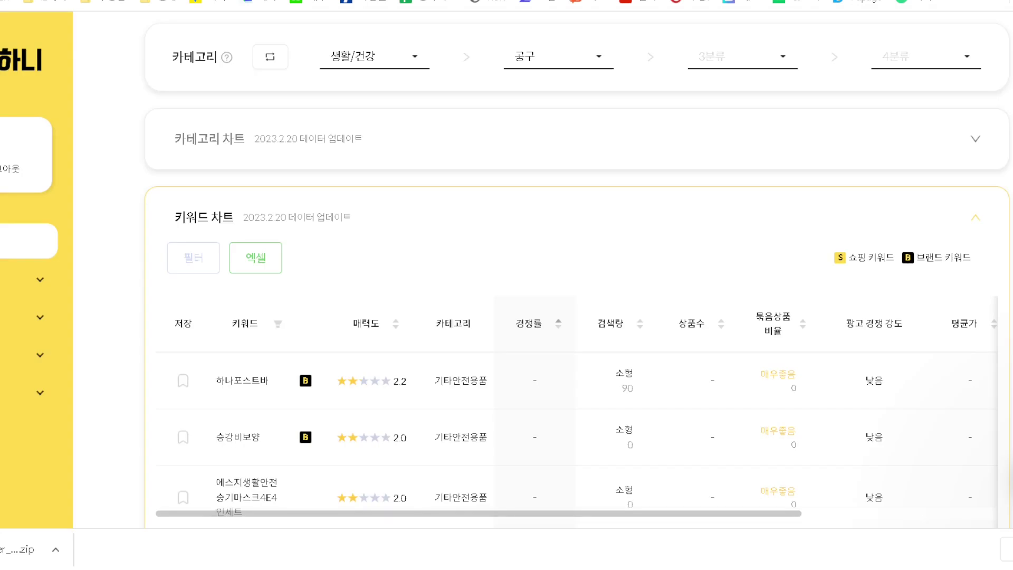
# On the 셀하 page, choose 생활/건강 with 공구 as the category and export the keyword chart to Excel.
pyautogui.scroll(2, 79, 182)
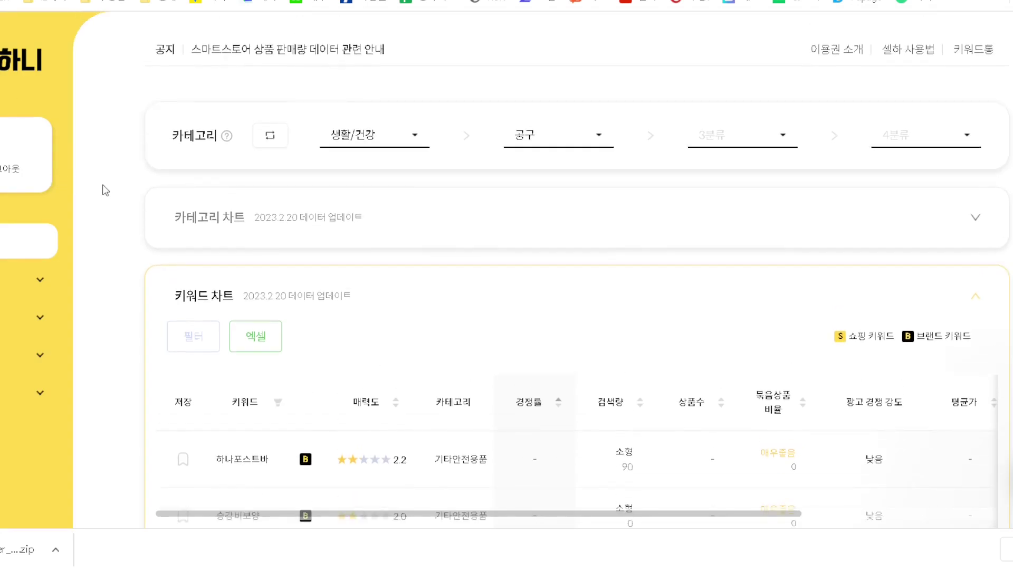
pyautogui.click(526, 149)
pyautogui.click(549, 74)
pyautogui.click(392, 150)
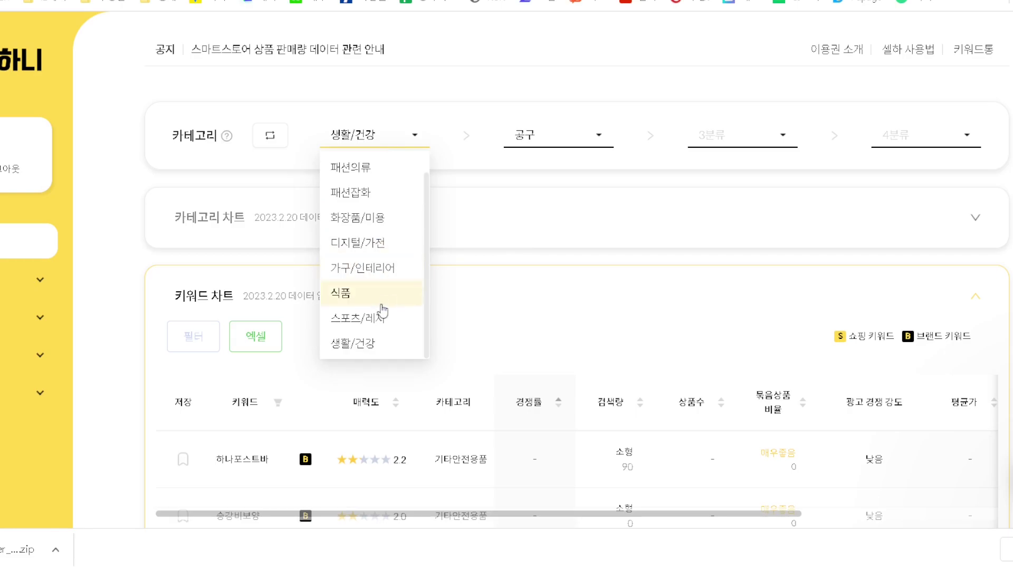
pyautogui.click(388, 343)
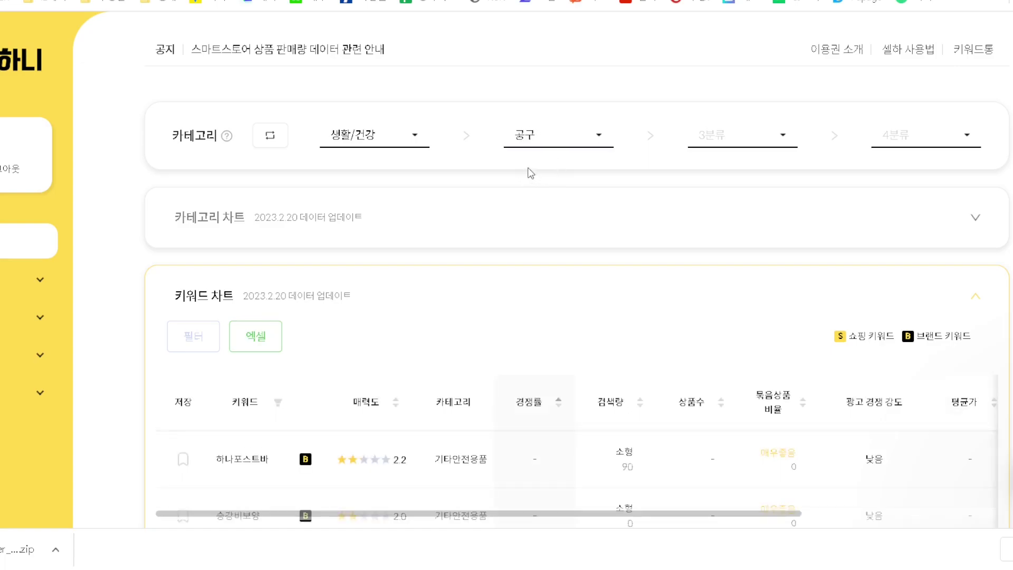
pyautogui.click(259, 342)
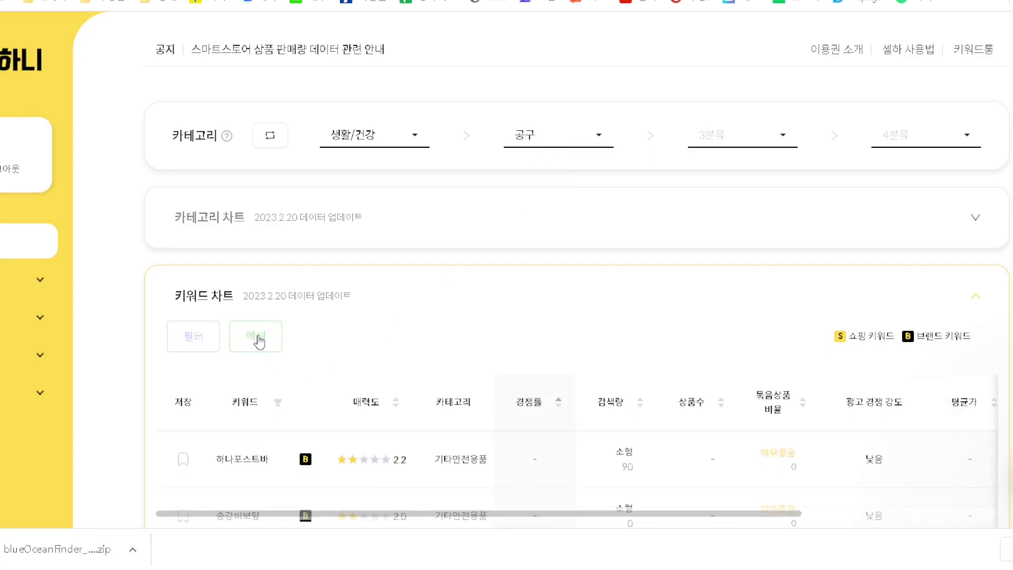
pyautogui.click(251, 346)
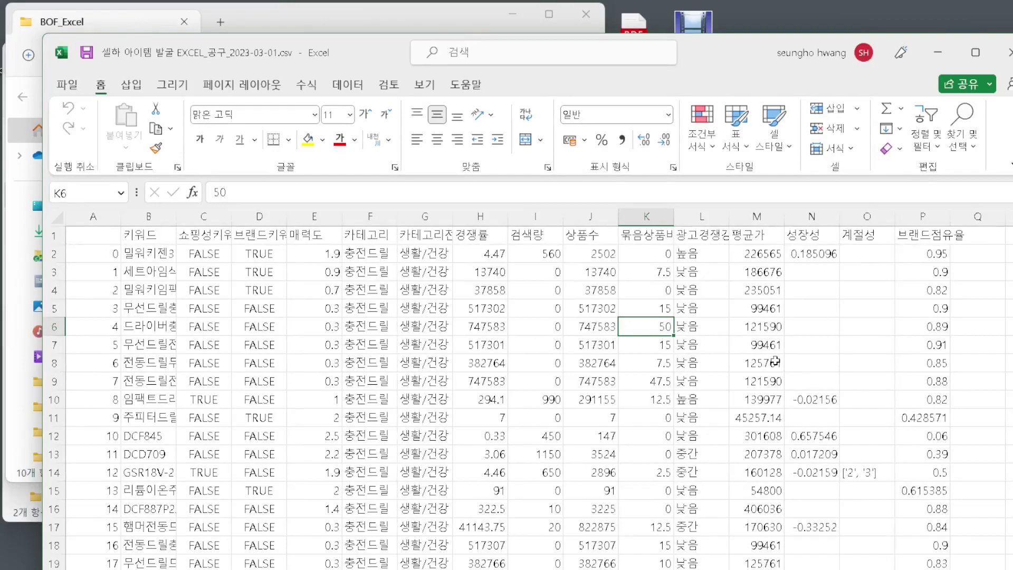
# Examine the keyword column of the exported 공구 CSV down to its last row and return to the header row.
pyautogui.click(553, 240)
pyautogui.click(163, 257)
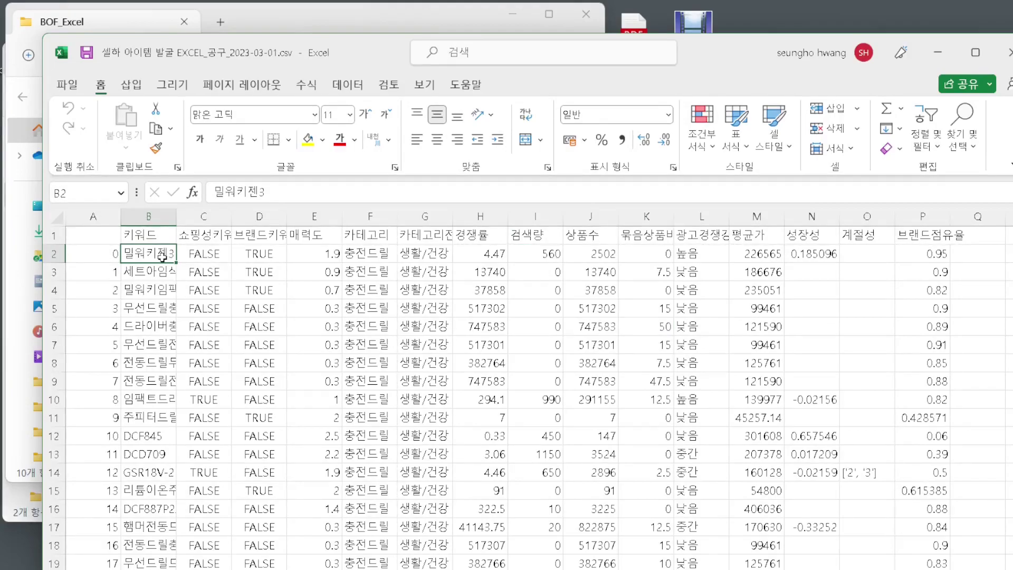
pyautogui.hotkey('ctrl', 'Down')
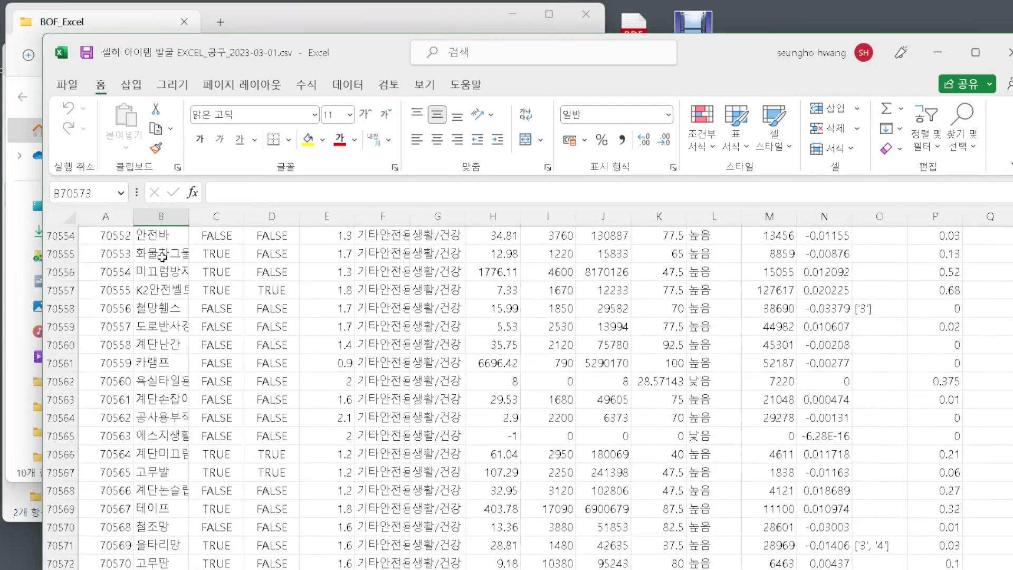
pyautogui.press('Down')
pyautogui.press('Down')
pyautogui.press('Down')
pyautogui.press('Down')
pyautogui.press('Up')
pyautogui.press('Up')
pyautogui.press('Up')
pyautogui.press('Up')
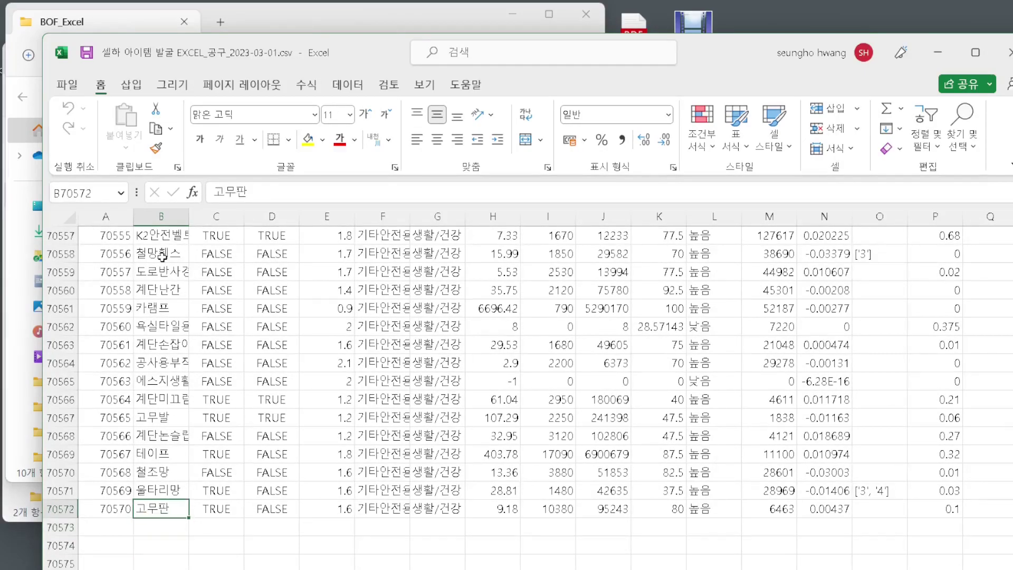
pyautogui.press('Up')
pyautogui.press('Right')
pyautogui.press('Up')
pyautogui.hotkey('ctrl', 'Up')
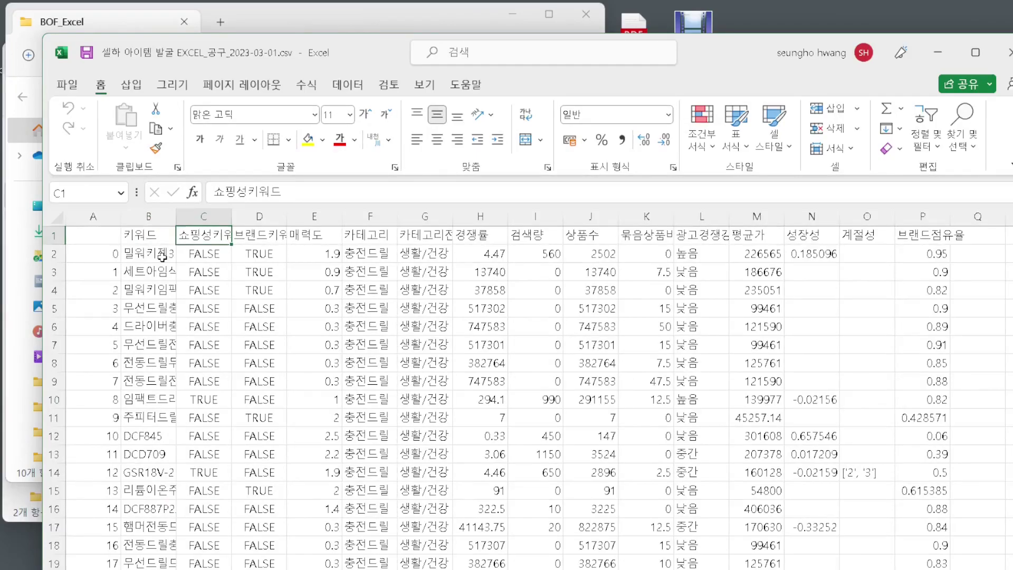
# Turn on column filters for the header row of the keyword sheet.
pyautogui.press('Right')
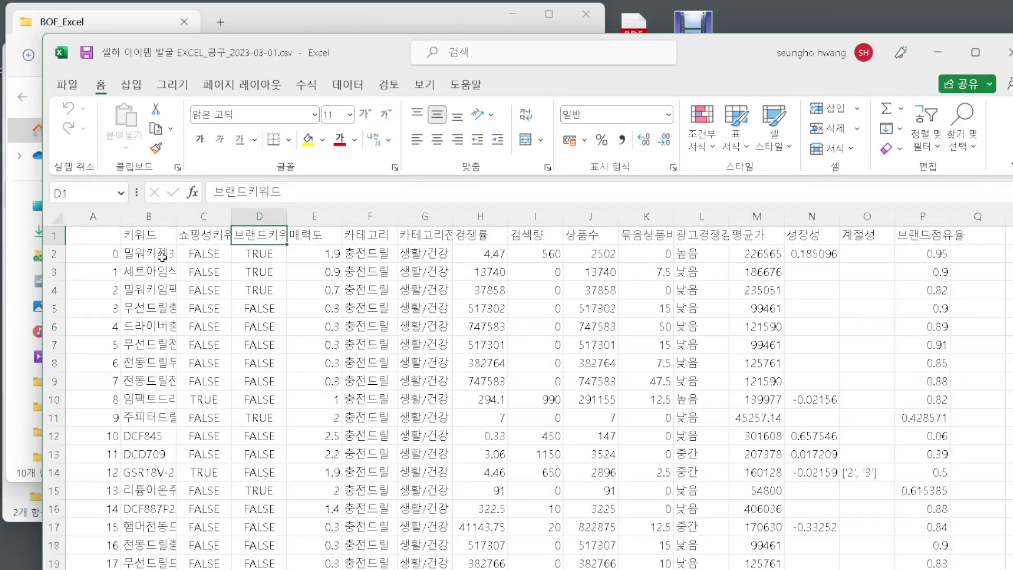
pyautogui.press('Right')
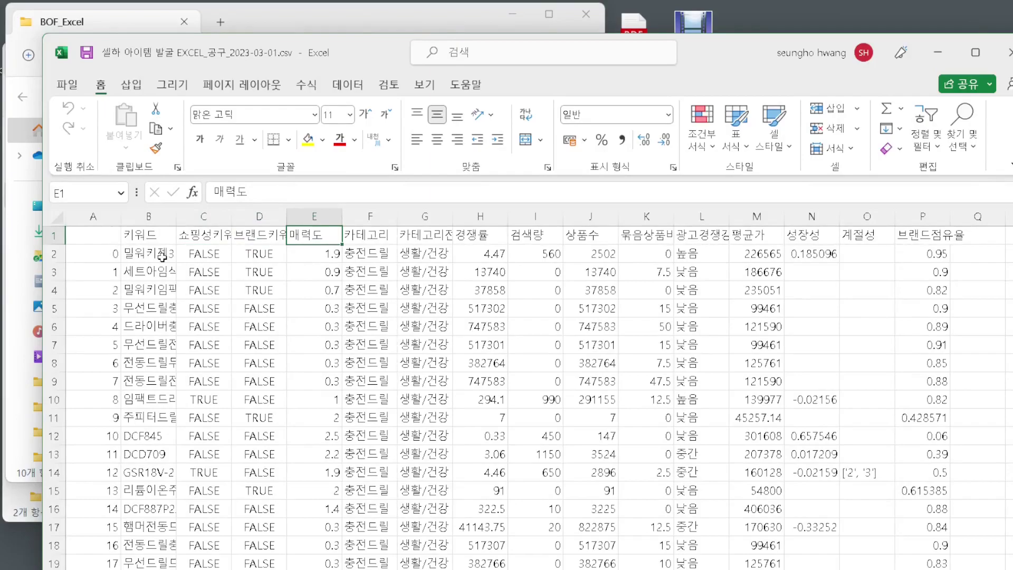
pyautogui.hotkey('ctrl', 'shift', 'l')
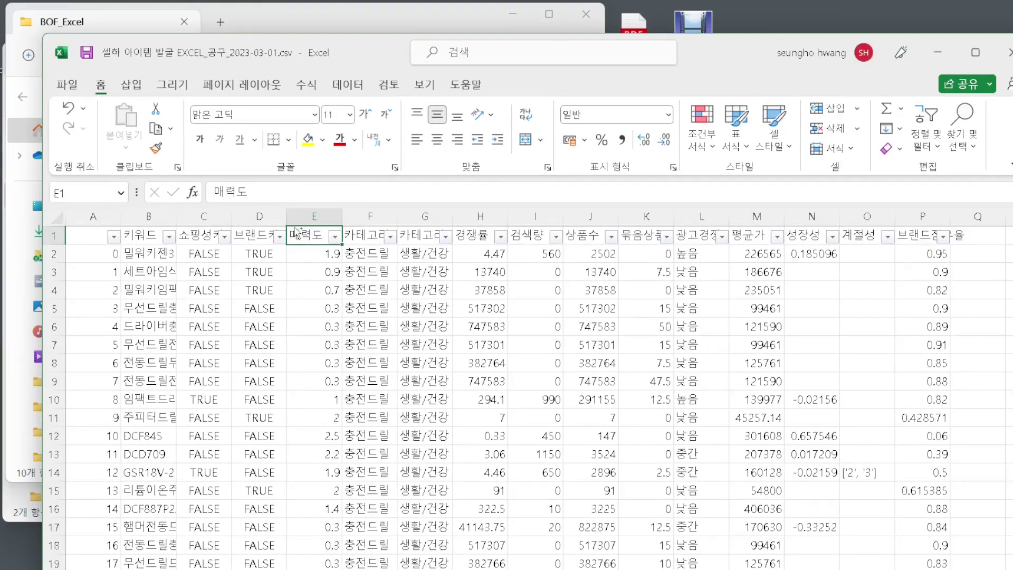
pyautogui.hotkey('ctrl', 'shift', 'l')
pyautogui.hotkey('ctrl', 'shift', 'l')
# Filter the 브랜드키워드 column to exclude TRUE, keeping only the FALSE rows.
pyautogui.click(262, 348)
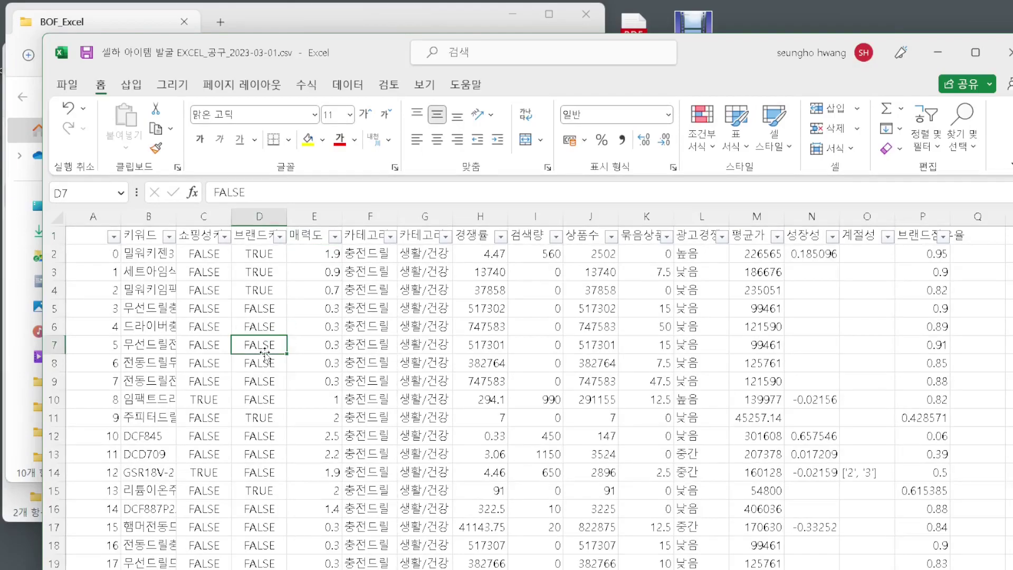
pyautogui.click(274, 293)
pyautogui.click(281, 237)
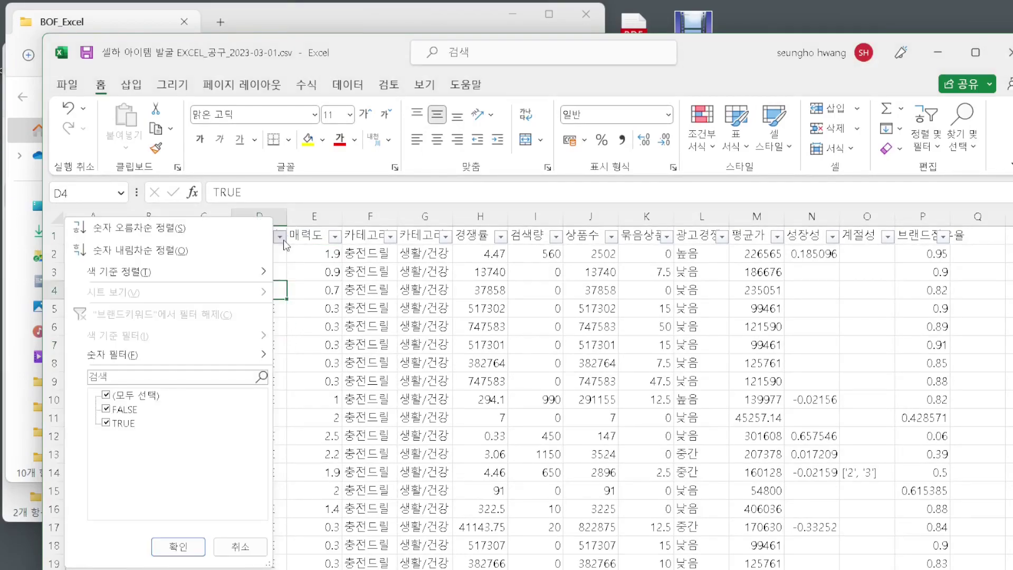
pyautogui.click(106, 423)
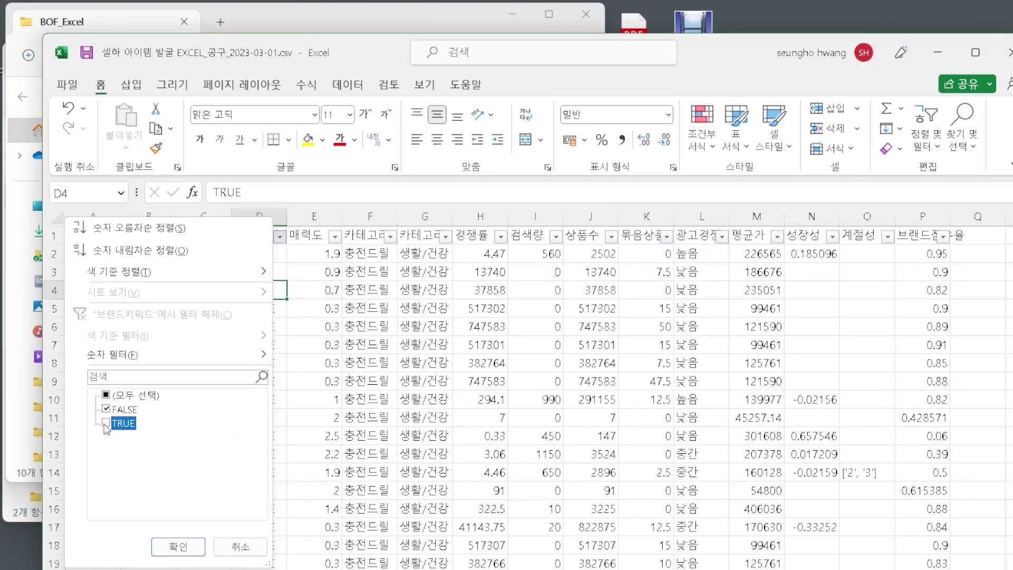
pyautogui.click(170, 546)
# Widen the 쇼핑성키워드 column and filter it to exclude FALSE, keeping only the TRUE rows.
pyautogui.click(224, 237)
pyautogui.click(262, 280)
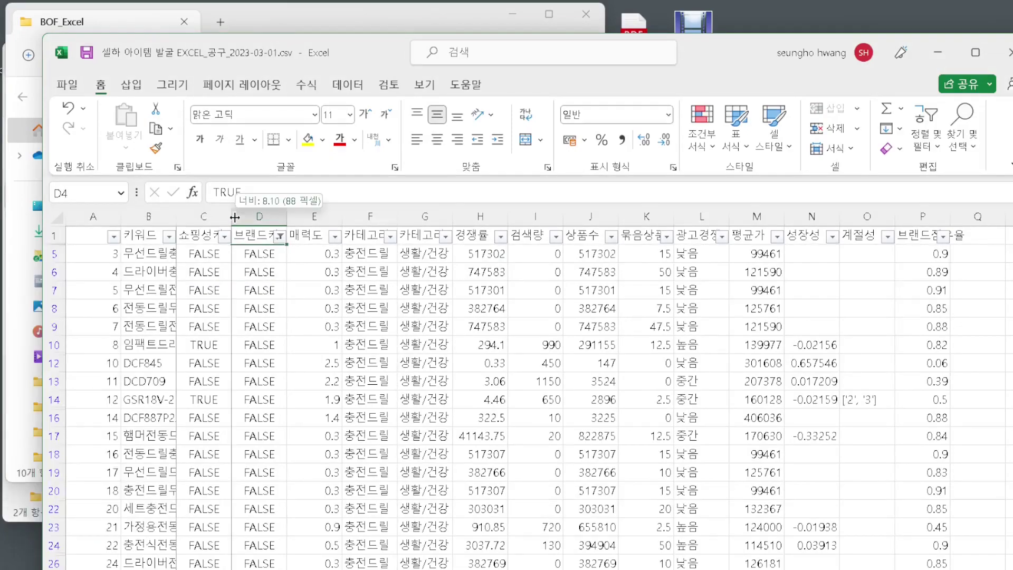
pyautogui.doubleClick(232, 217)
pyautogui.click(224, 235)
pyautogui.click(245, 238)
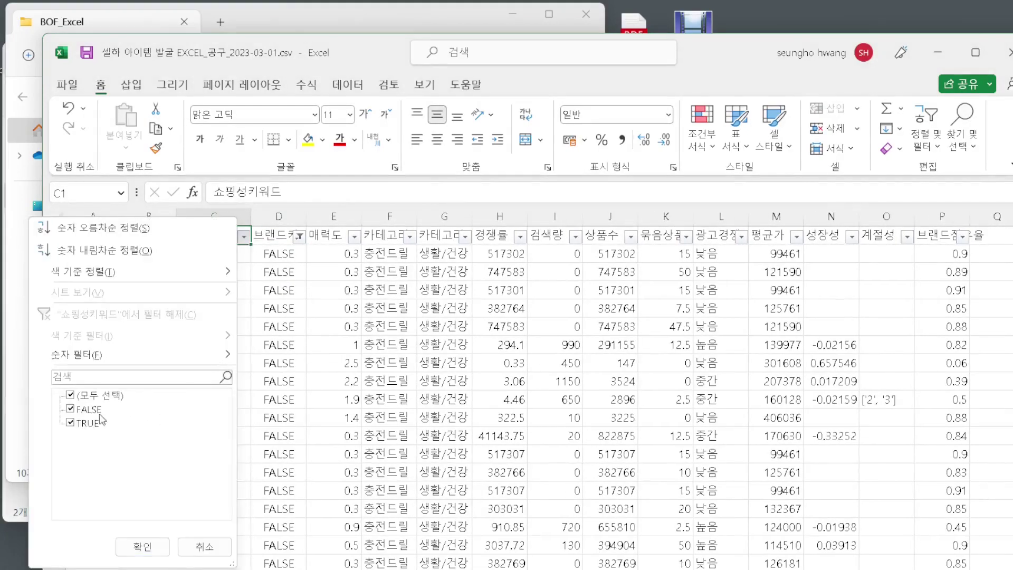
pyautogui.click(71, 410)
pyautogui.click(141, 546)
pyautogui.click(389, 305)
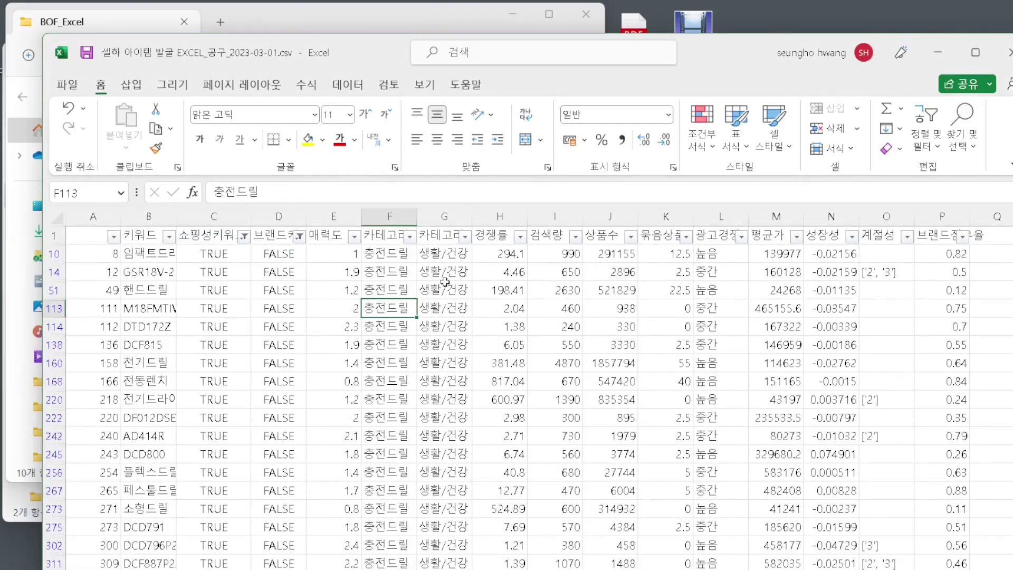
# Filter the 검색량 column with a number range from 300 to 3000.
pyautogui.click(576, 236)
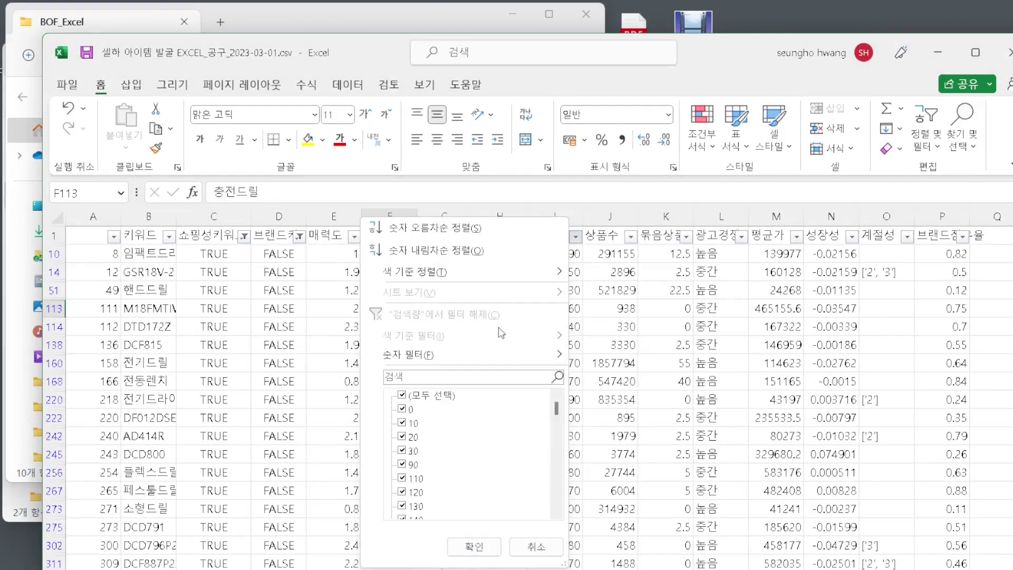
pyautogui.moveTo(568, 281)
pyautogui.moveTo(554, 354)
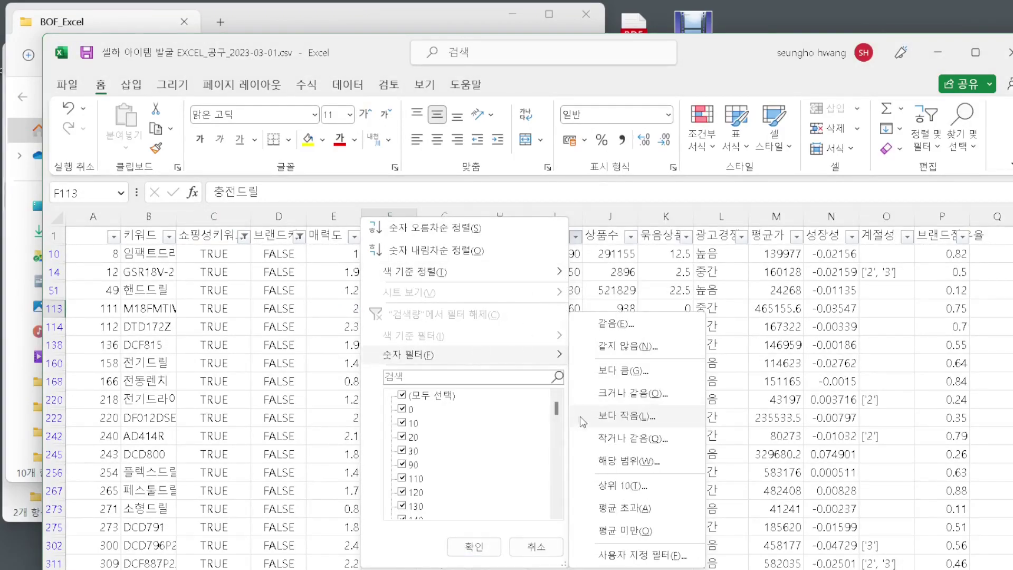
pyautogui.click(599, 462)
pyautogui.moveTo(550, 325); pyautogui.dragTo(441, 245)
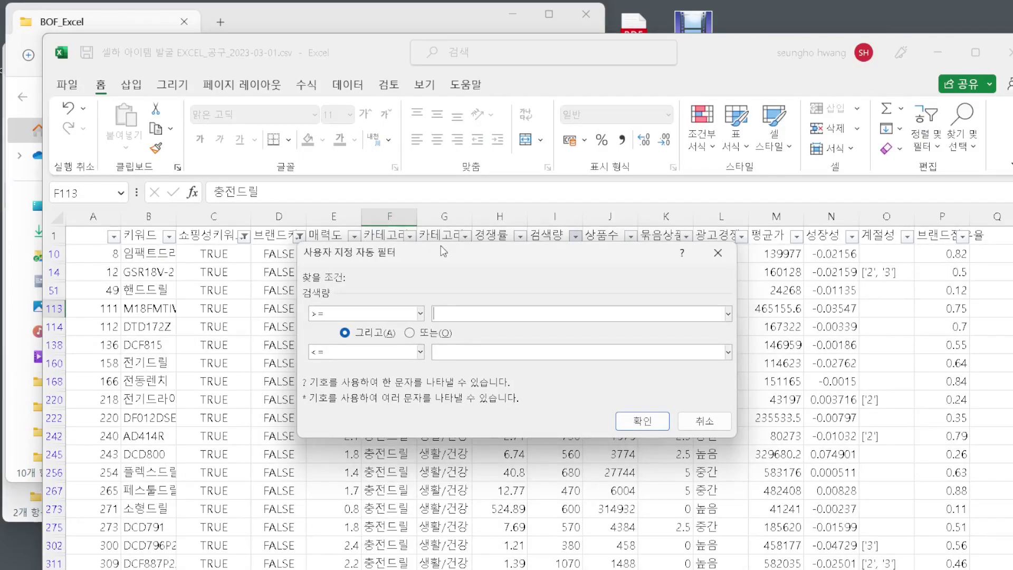
pyautogui.write('300')
pyautogui.press('Tab')
pyautogui.press('Tab')
pyautogui.press('Tab')
pyautogui.write('3000')
pyautogui.press('Return')
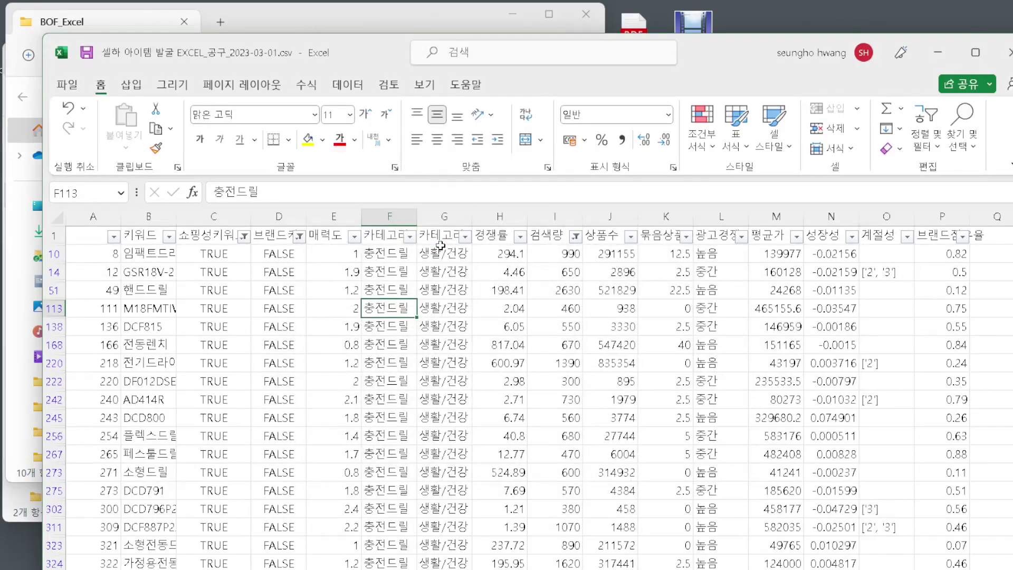
# Review the filtered keyword column down to its last row and copy the whole filtered table into a new blank workbook.
pyautogui.click(157, 272)
pyautogui.hotkey('ctrl', 'Down')
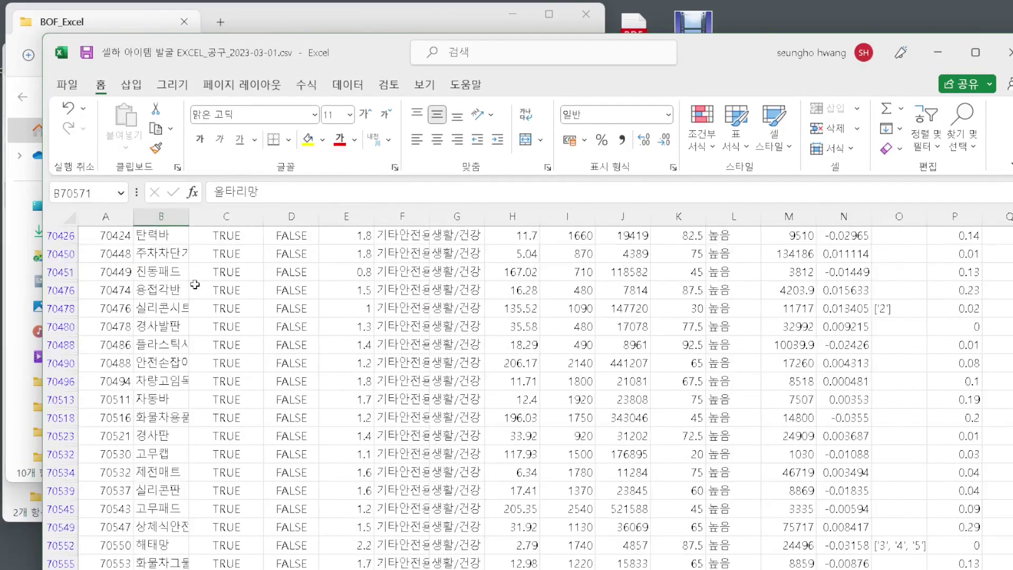
pyautogui.hotkey('ctrl', 'shift', 'Up')
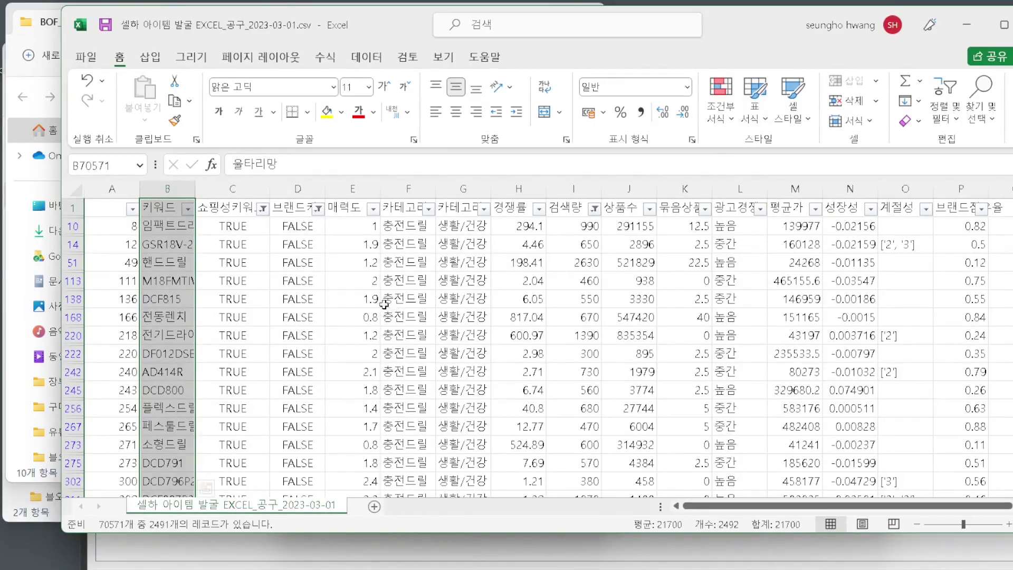
pyautogui.click(284, 281)
pyautogui.hotkey('ctrl', 'a')
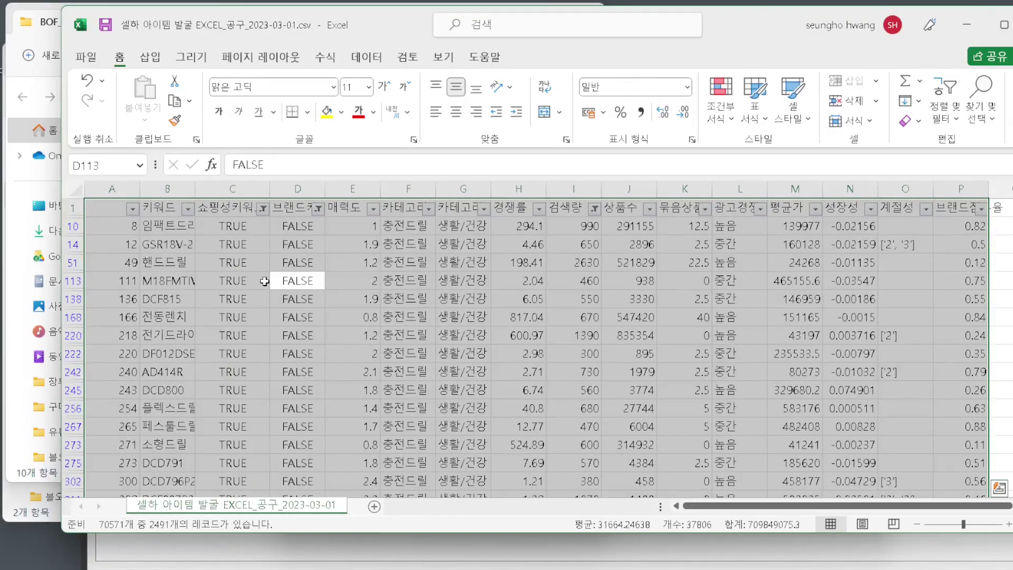
pyautogui.hotkey('ctrl', 'c')
pyautogui.hotkey('ctrl', 'n')
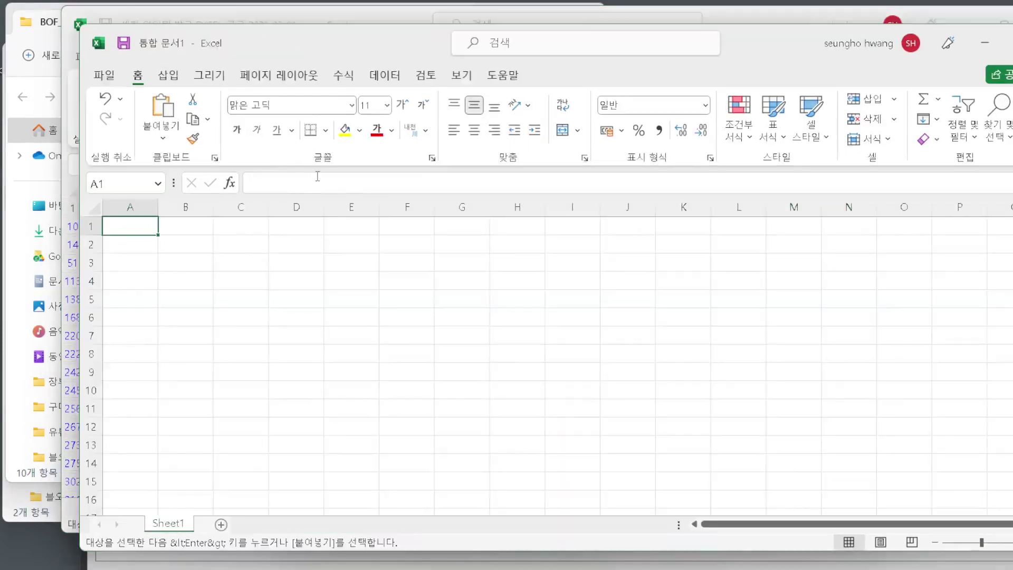
pyautogui.hotkey('ctrl', 'v')
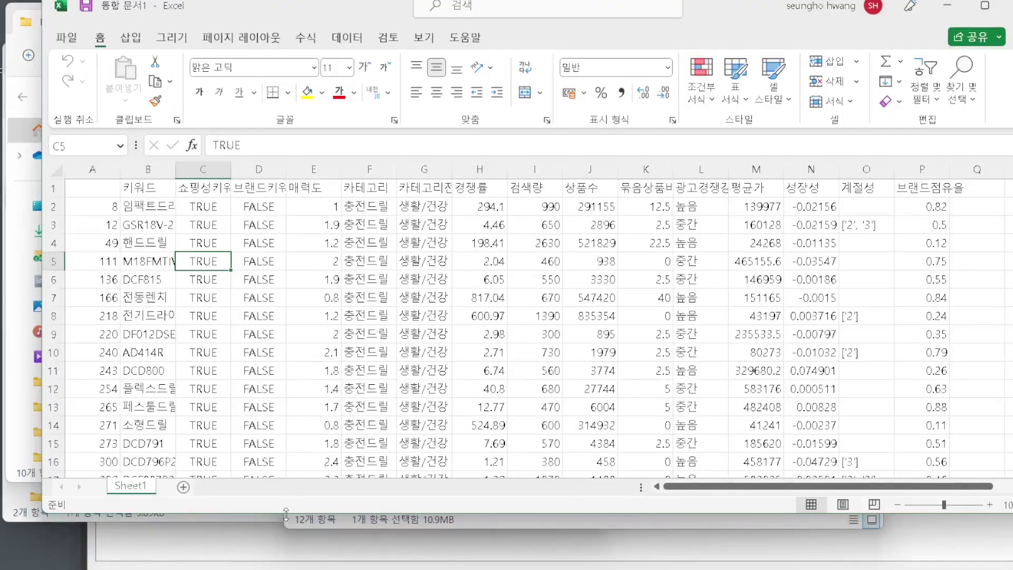
pyautogui.moveTo(286, 514); pyautogui.dragTo(286, 553)
pyautogui.click(210, 237)
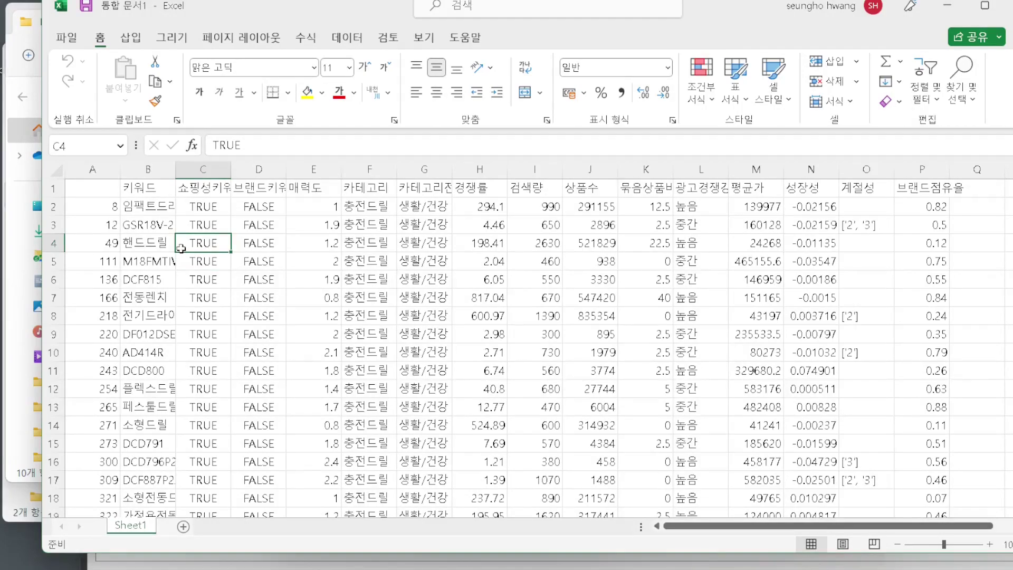
# Examine the keyword placement in the new sheet, checking column B and the first data row 2.
pyautogui.click(169, 224)
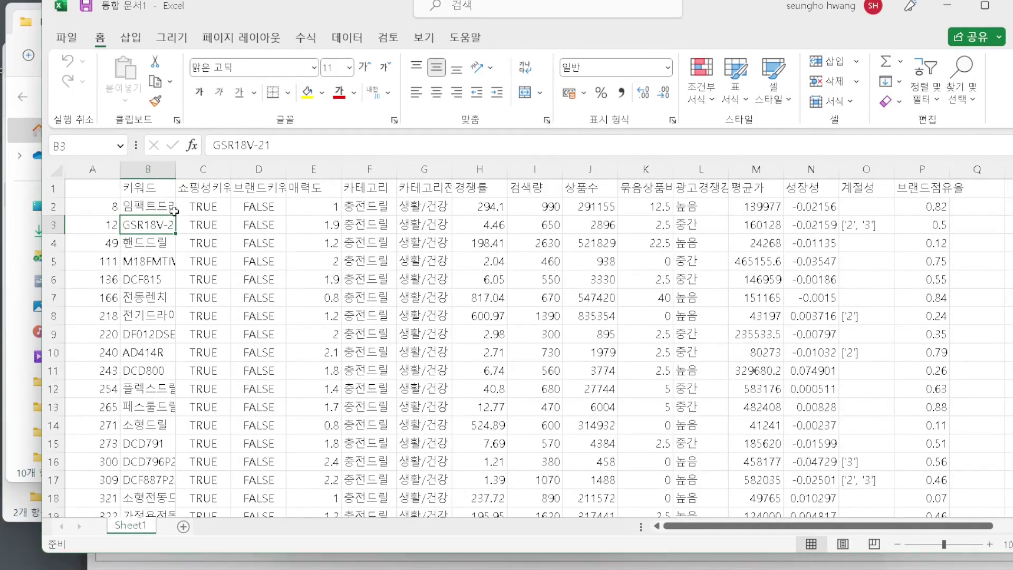
pyautogui.click(156, 208)
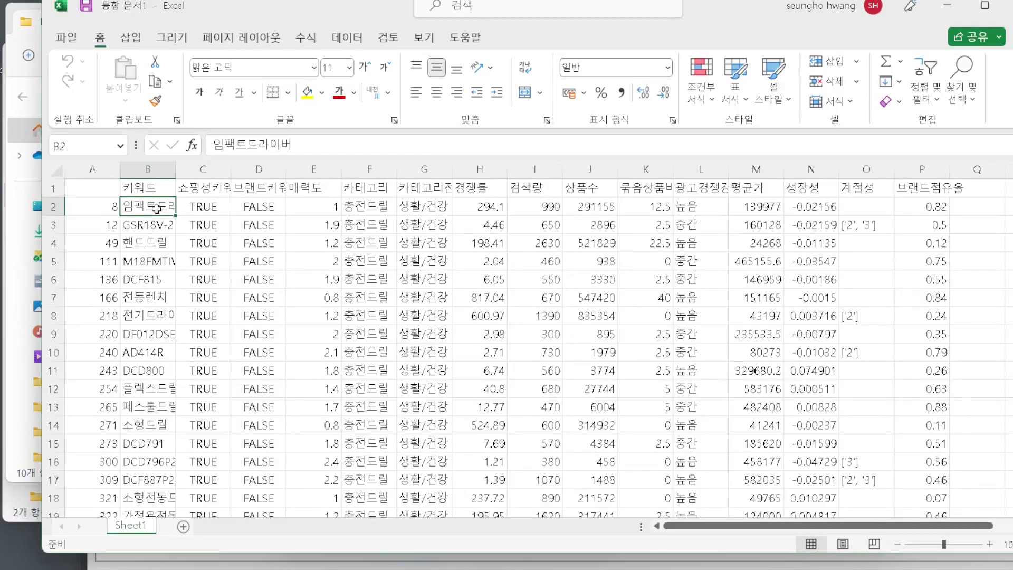
pyautogui.moveTo(153, 210)
pyautogui.mouseDown()
pyautogui.moveTo(140, 227)
pyautogui.moveTo(143, 210)
pyautogui.mouseUp()
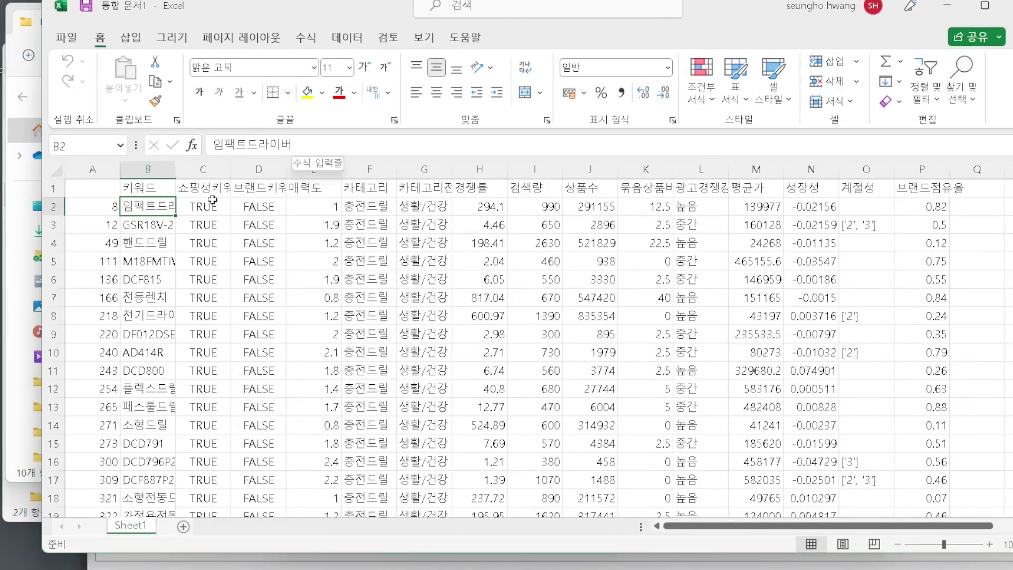
pyautogui.click(155, 171)
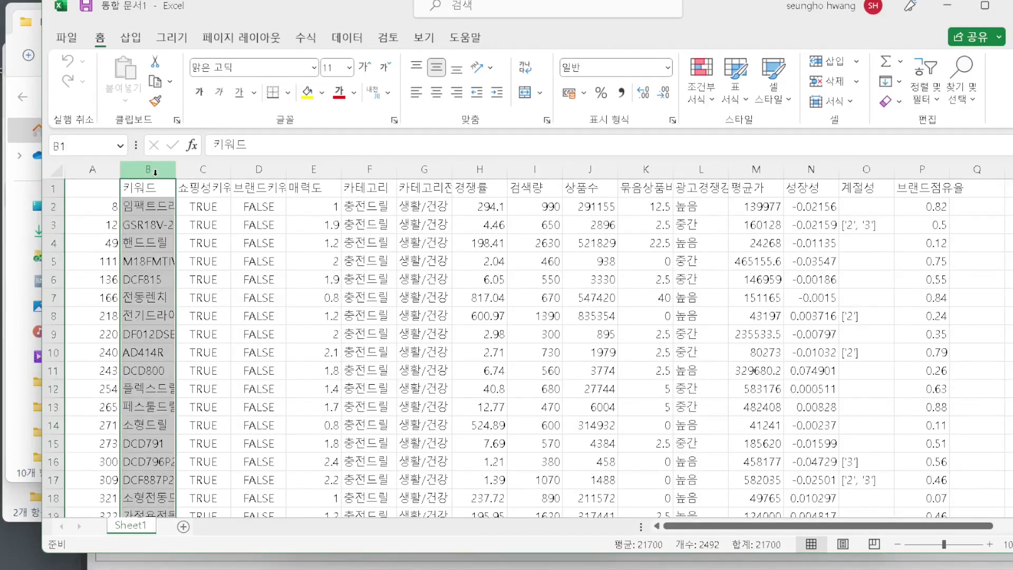
pyautogui.click(54, 206)
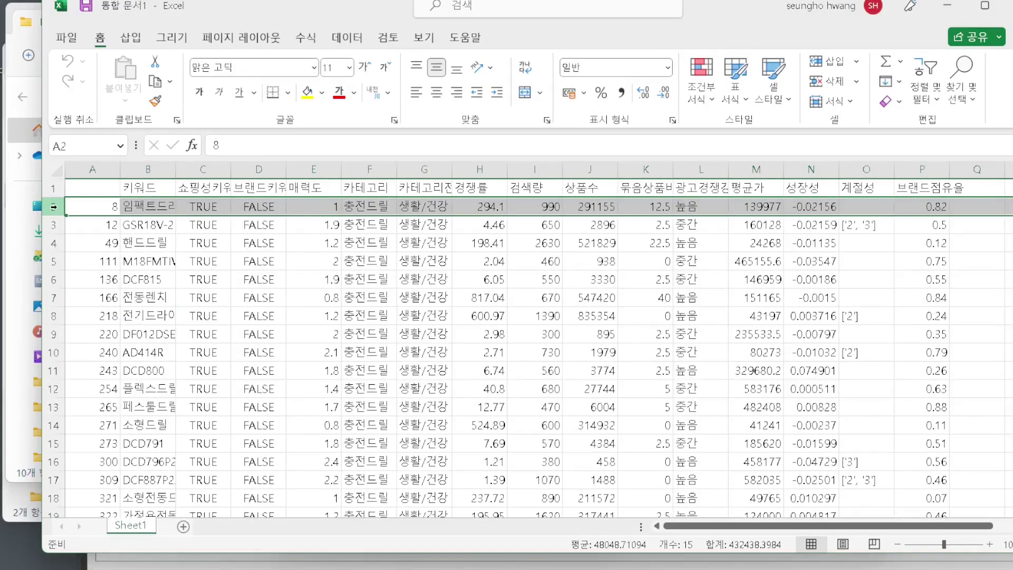
# Try removing index column A and, separately, header row 1 to compare keyword positions, and undo each removal.
pyautogui.hotkey('ctrl', 'z')
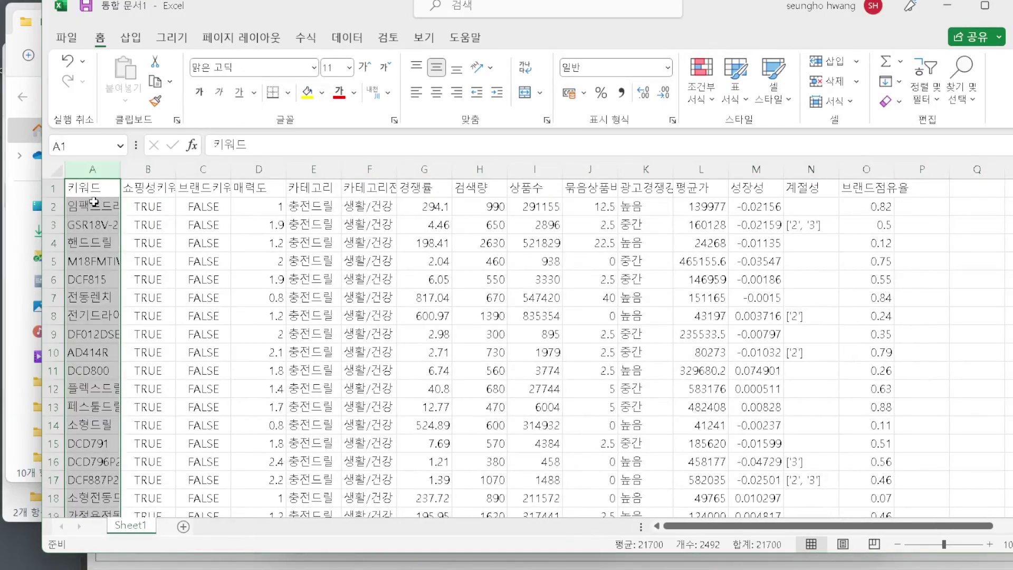
pyautogui.moveTo(94, 206); pyautogui.dragTo(92, 333)
pyautogui.click(97, 258)
pyautogui.hotkey('ctrl', 'y')
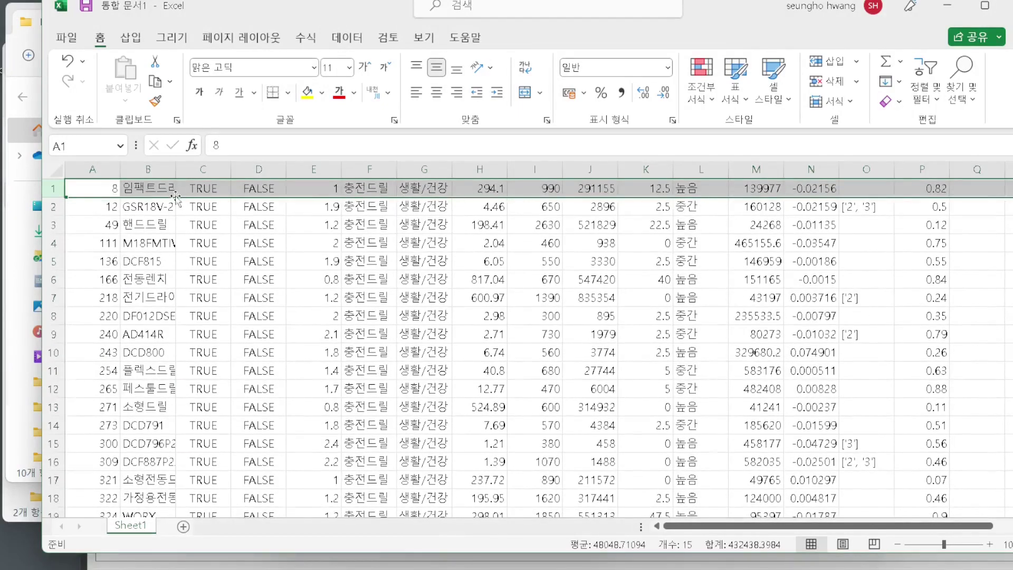
pyautogui.moveTo(148, 189); pyautogui.dragTo(152, 318)
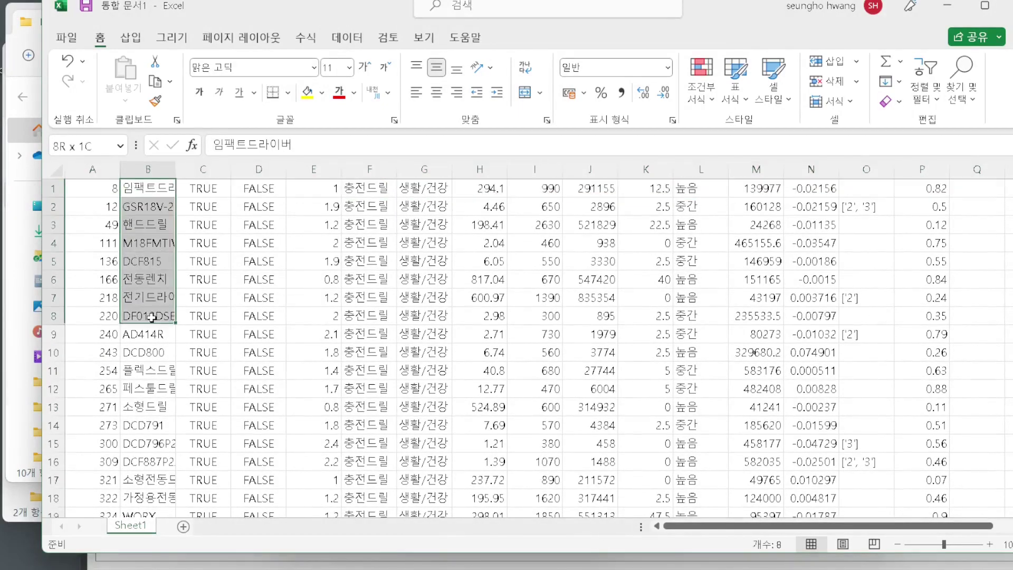
pyautogui.click(168, 249)
pyautogui.hotkey('ctrl', 'z')
pyautogui.click(168, 249)
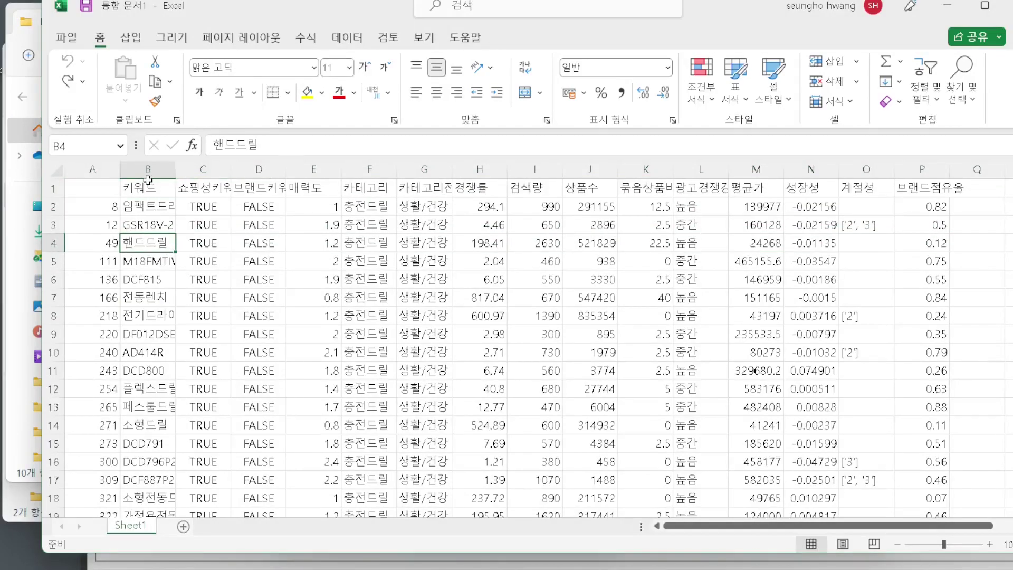
# Check that the keywords start in cell B2 and save the workbook as 2303011.xlsx in the desktop folder 불오파.
pyautogui.click(147, 170)
pyautogui.click(60, 207)
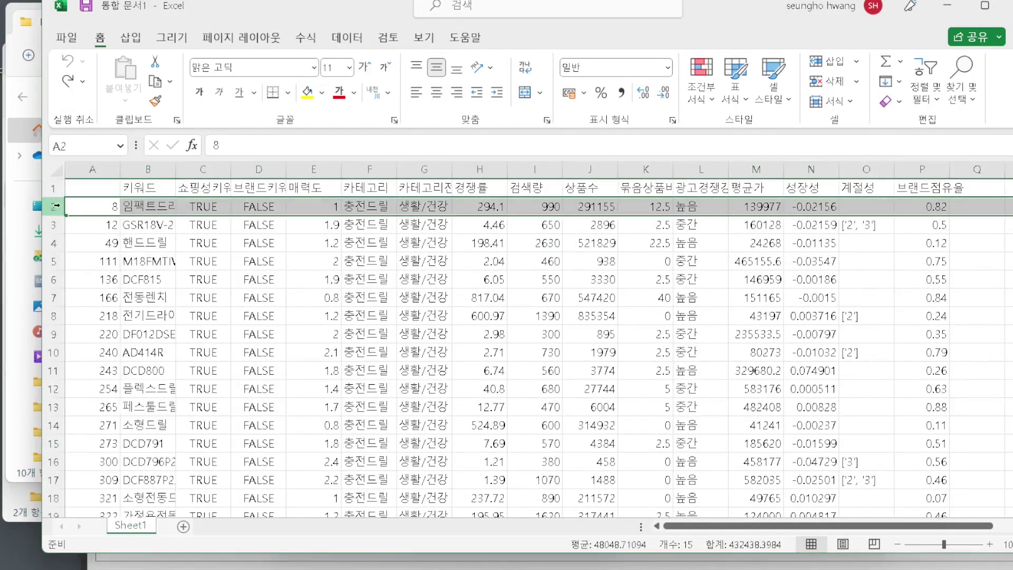
pyautogui.click(157, 202)
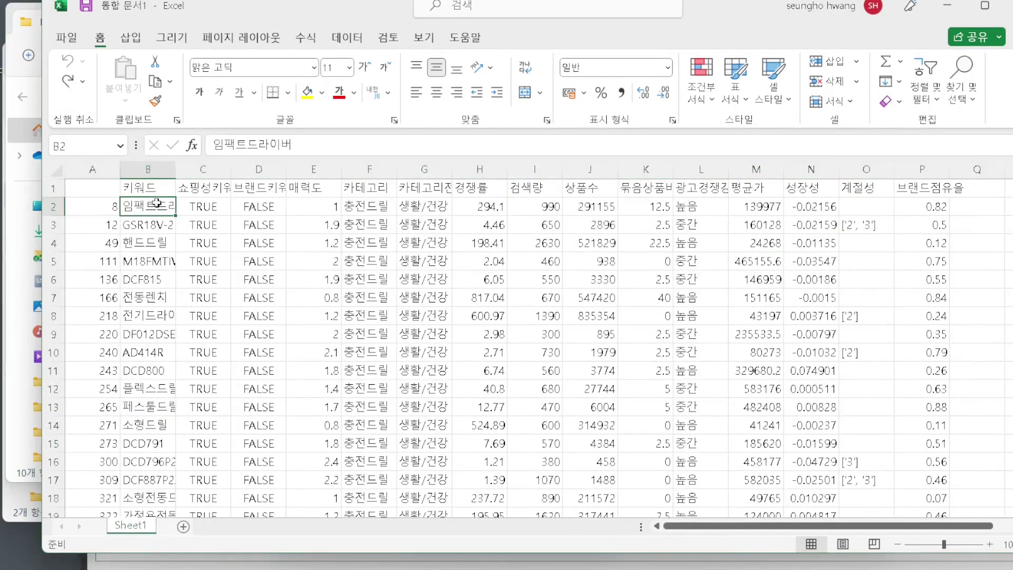
pyautogui.moveTo(157, 203)
pyautogui.mouseDown()
pyautogui.moveTo(150, 372)
pyautogui.moveTo(143, 202)
pyautogui.mouseUp()
pyautogui.click(66, 38)
pyautogui.click(100, 249)
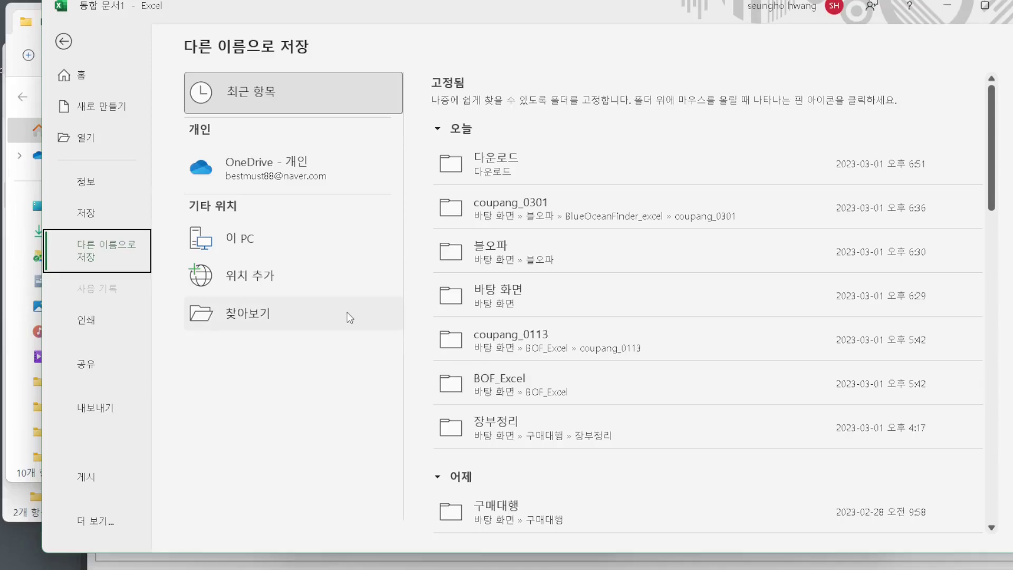
pyautogui.click(517, 298)
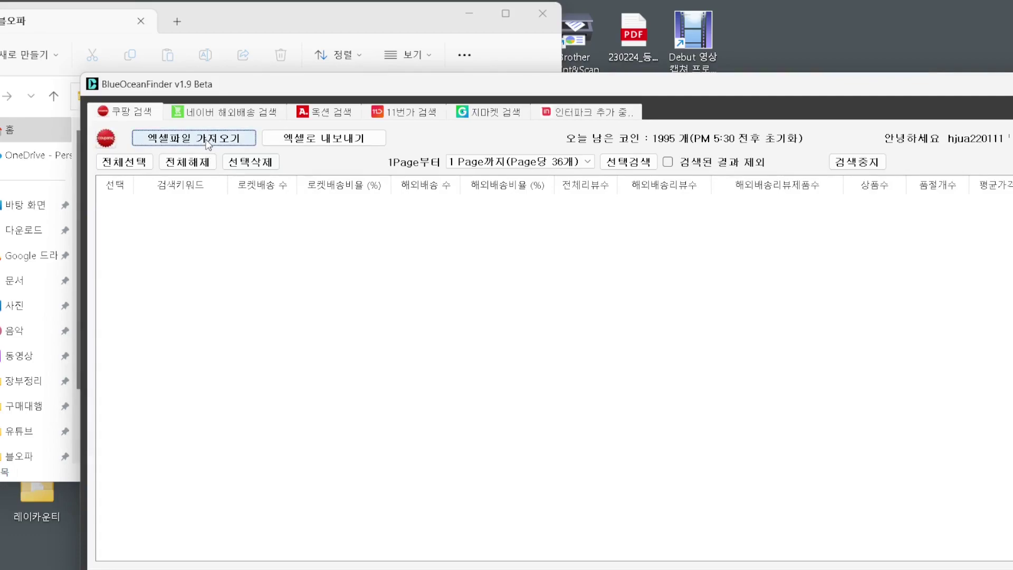
# Switch to BlueOceanFinder, import 2303011.xlsx from the 불오파 folder for 쿠팡 검색, and look through the loaded keywords.
pyautogui.click(208, 142)
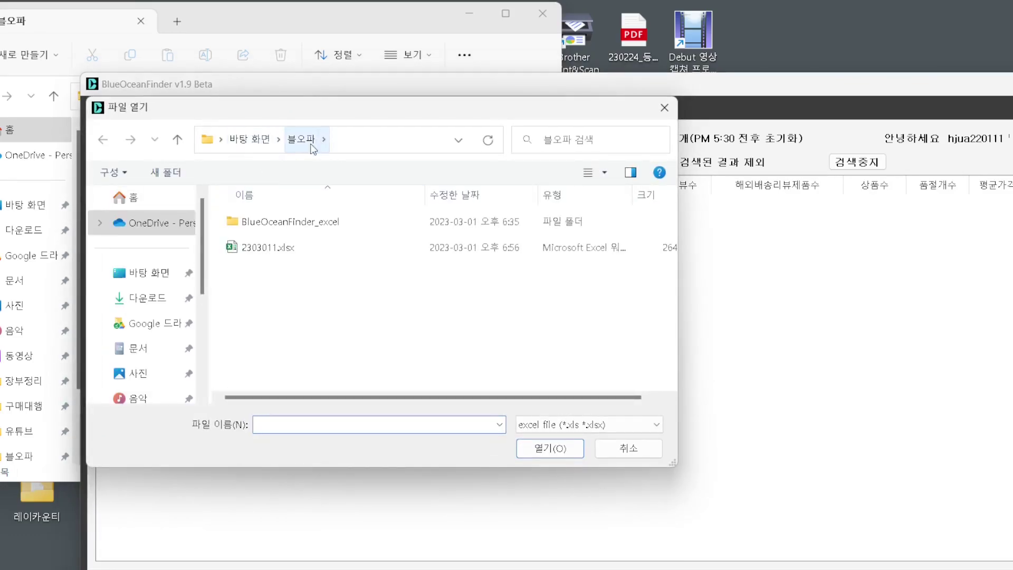
pyautogui.click(253, 254)
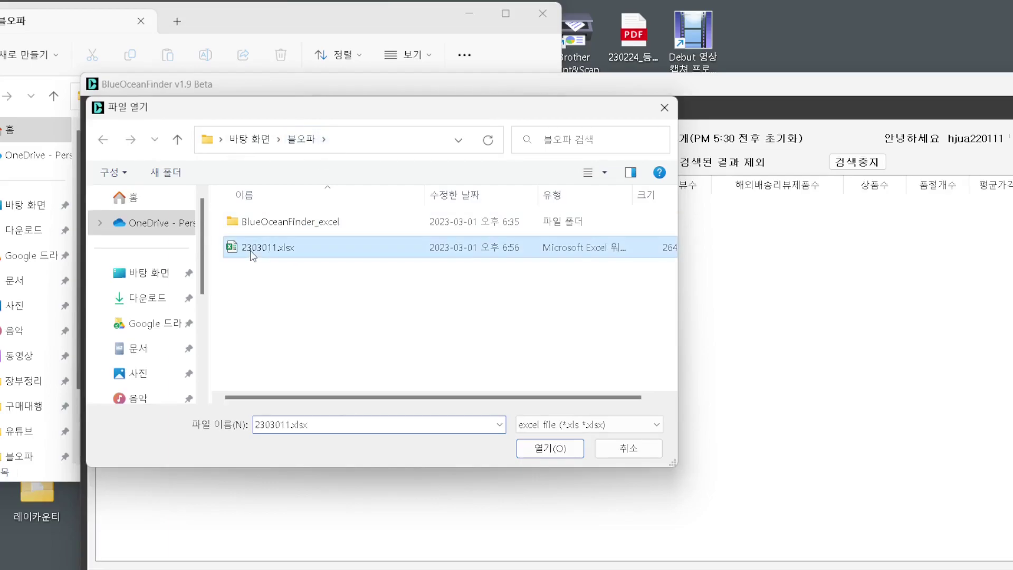
pyautogui.click(537, 447)
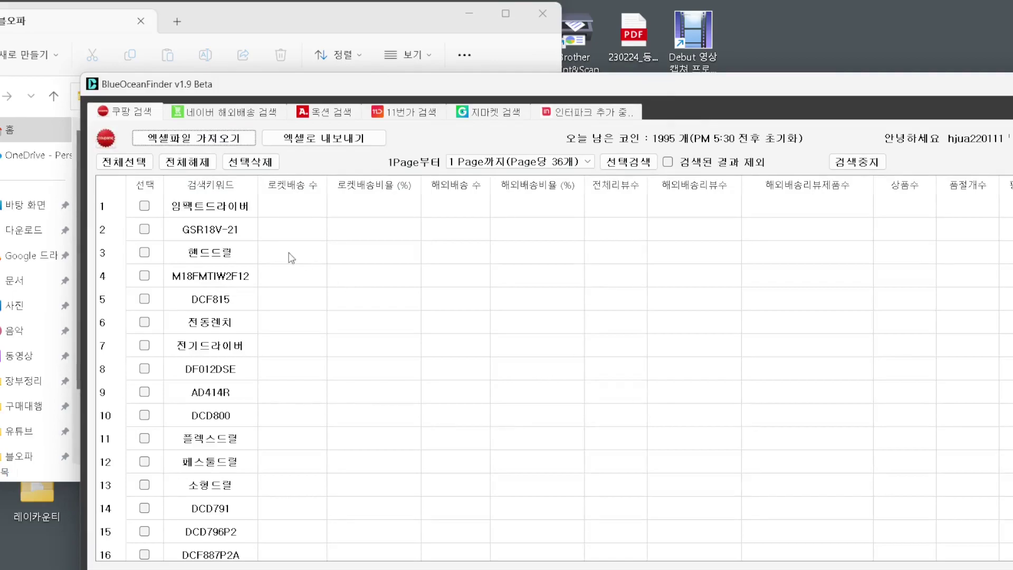
pyautogui.scroll(-7, 214, 341)
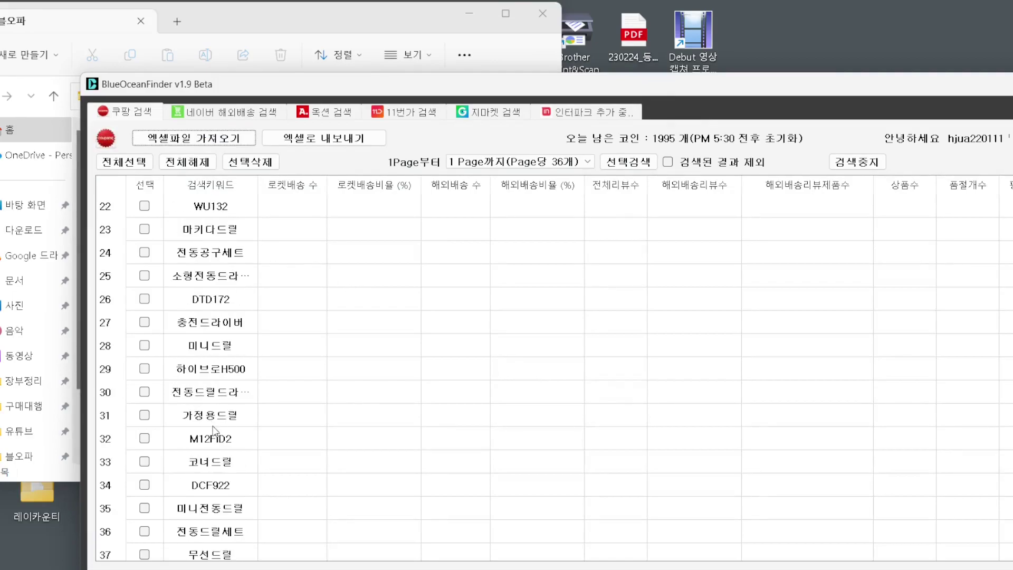
pyautogui.scroll(7, 220, 430)
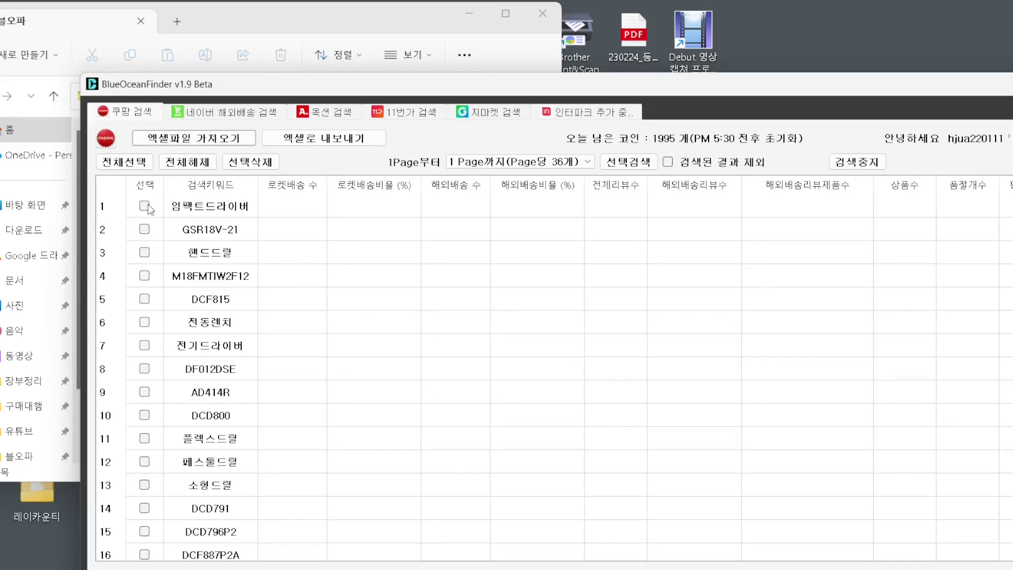
# Select all imported keywords for the Coupang search.
pyautogui.click(144, 229)
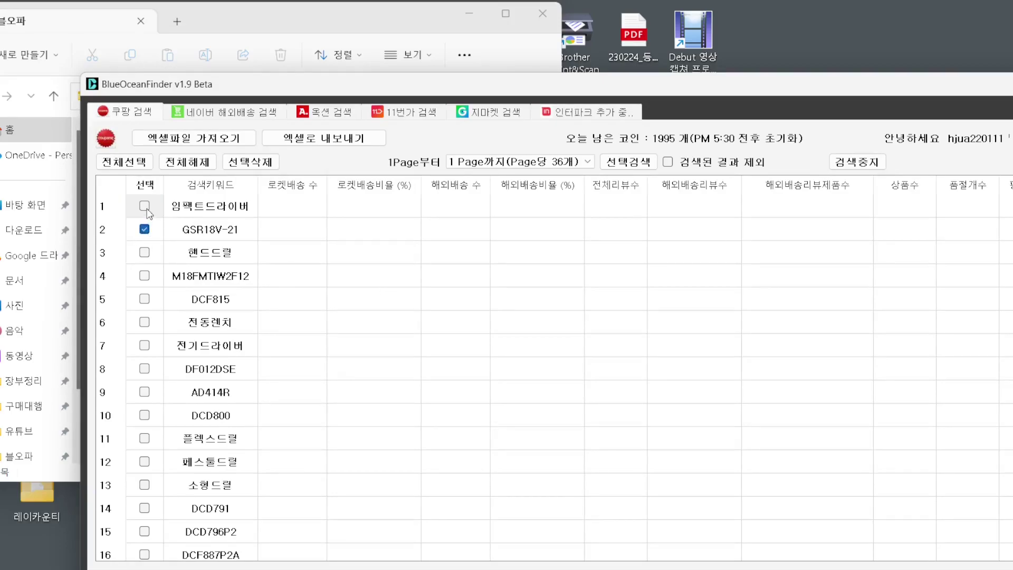
pyautogui.click(122, 165)
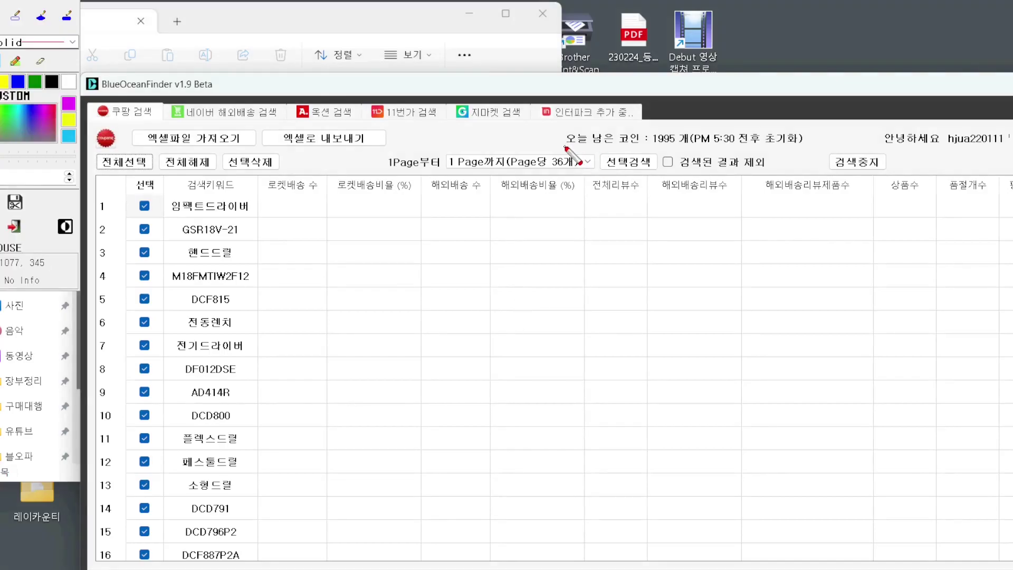
pyautogui.moveTo(565, 148); pyautogui.dragTo(700, 168)
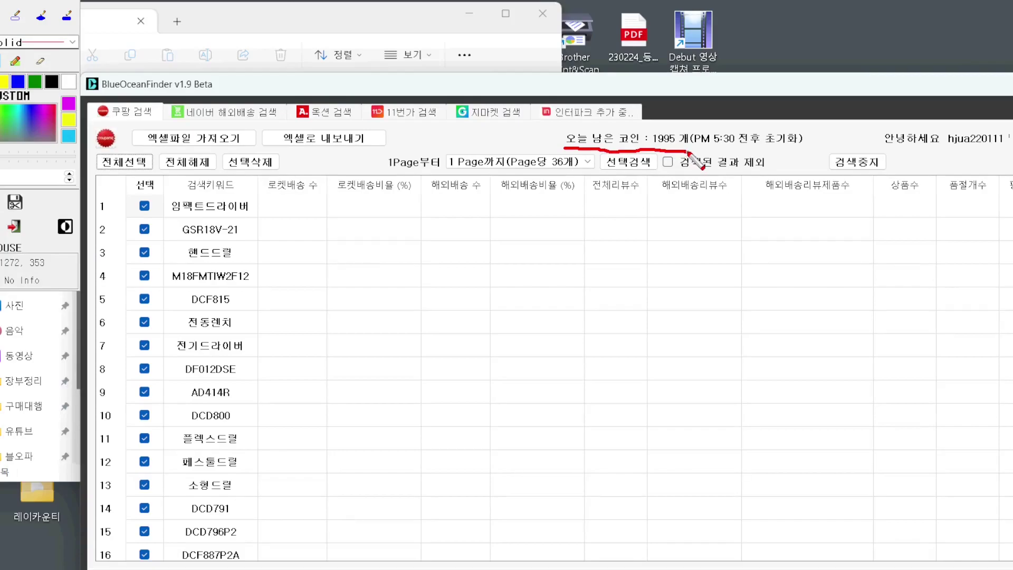
pyautogui.press('Escape')
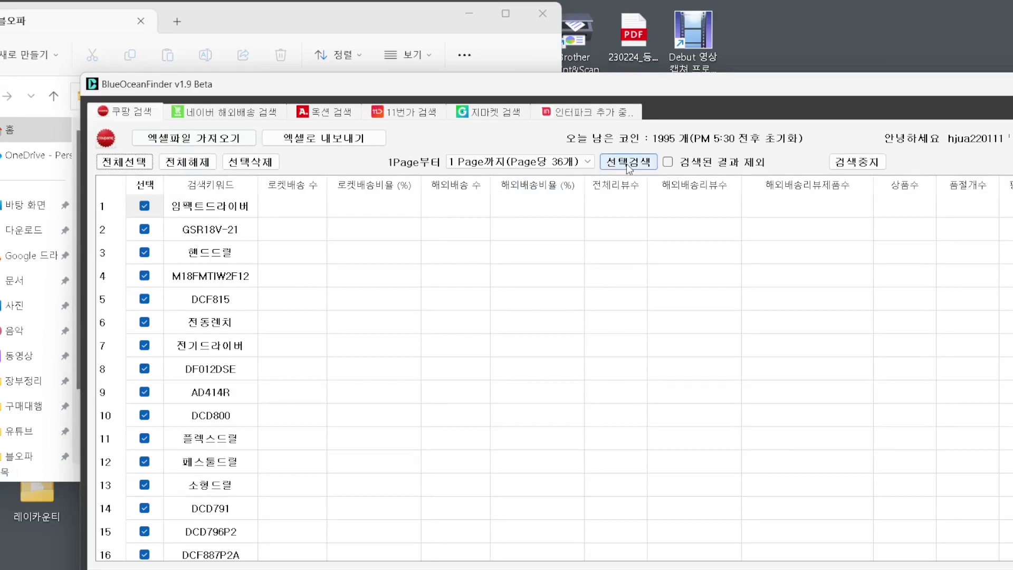
pyautogui.press('F9')
pyautogui.moveTo(619, 173)
pyautogui.mouseDown()
pyautogui.moveTo(664, 164)
pyautogui.moveTo(624, 172)
pyautogui.mouseUp()
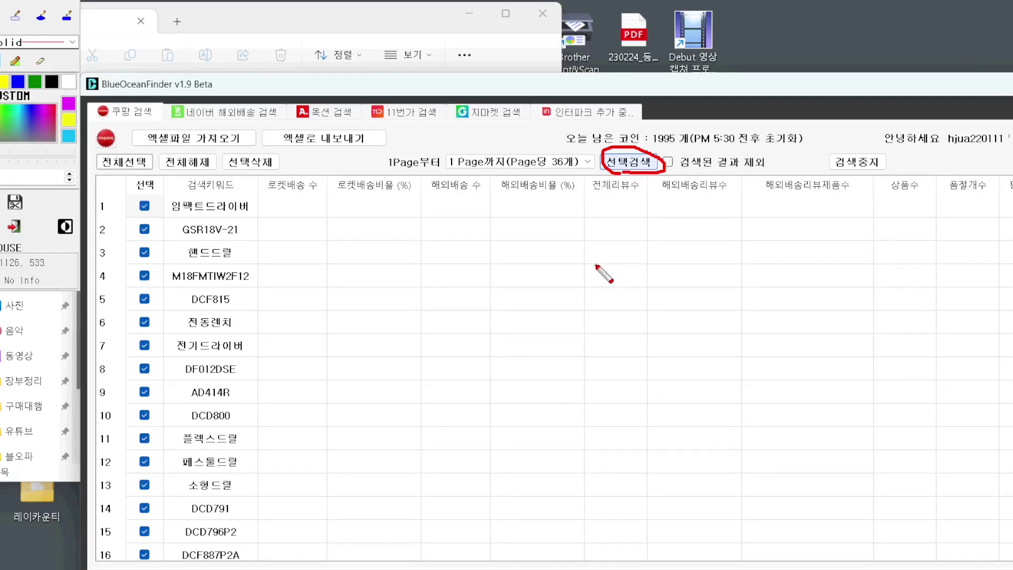
pyautogui.press('Escape')
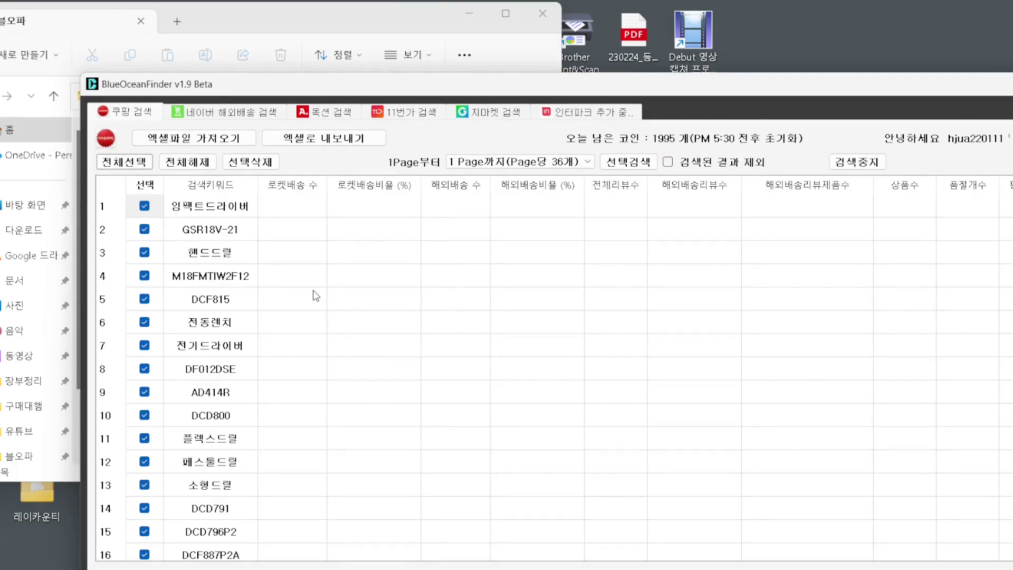
# Try the 검색된 결과 제외 option for the Coupang search and turn it back off.
pyautogui.click(668, 164)
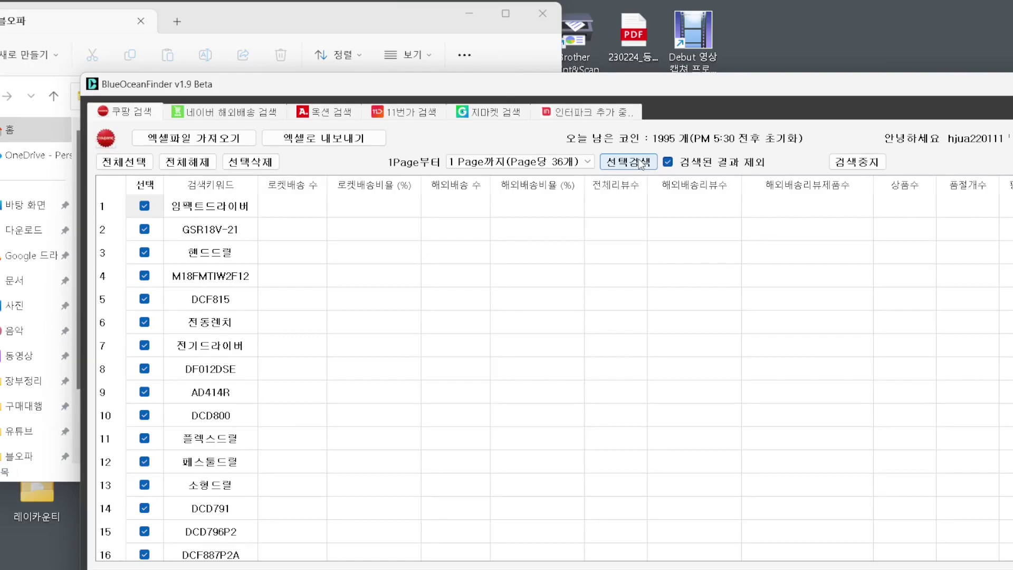
pyautogui.click(669, 165)
pyautogui.click(671, 168)
pyautogui.click(670, 169)
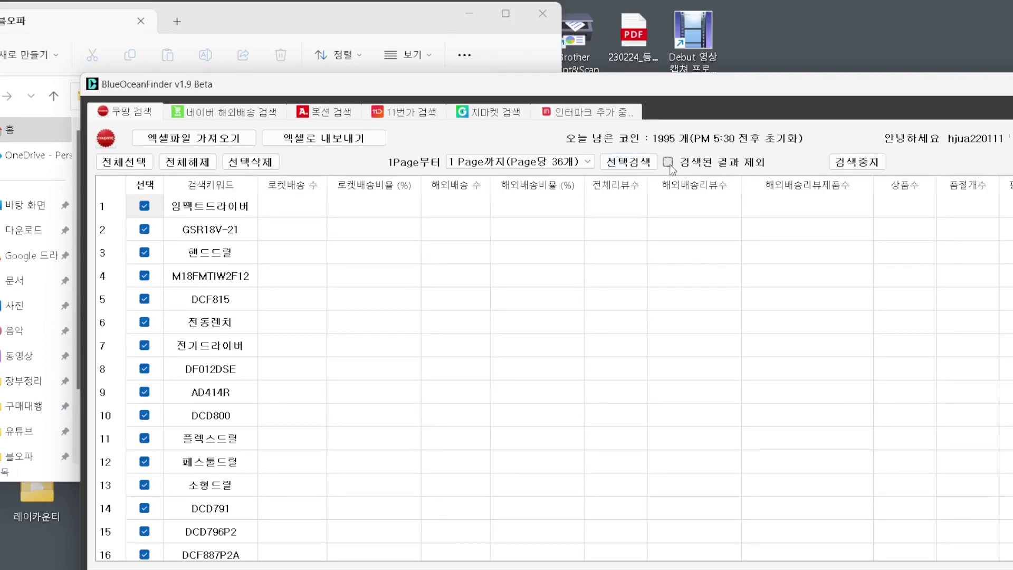
# Deselect all keywords and select only the first ten, from 임팩트드라이버 to DCD800.
pyautogui.click(138, 167)
pyautogui.click(176, 163)
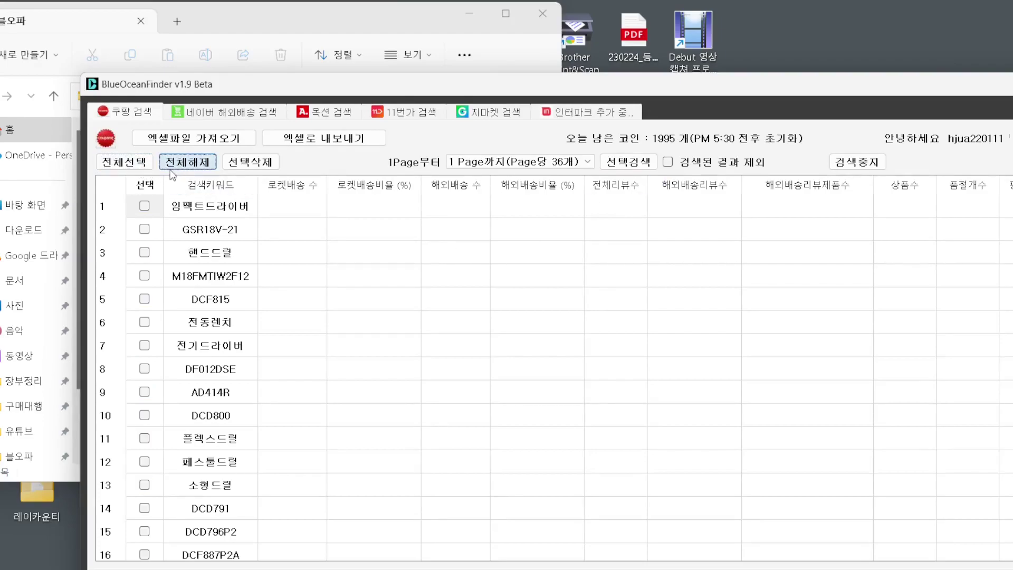
pyautogui.click(144, 205)
pyautogui.click(144, 229)
pyautogui.click(144, 253)
pyautogui.click(144, 275)
pyautogui.click(144, 298)
pyautogui.click(144, 321)
pyautogui.click(144, 345)
pyautogui.click(144, 369)
pyautogui.click(144, 392)
pyautogui.click(144, 415)
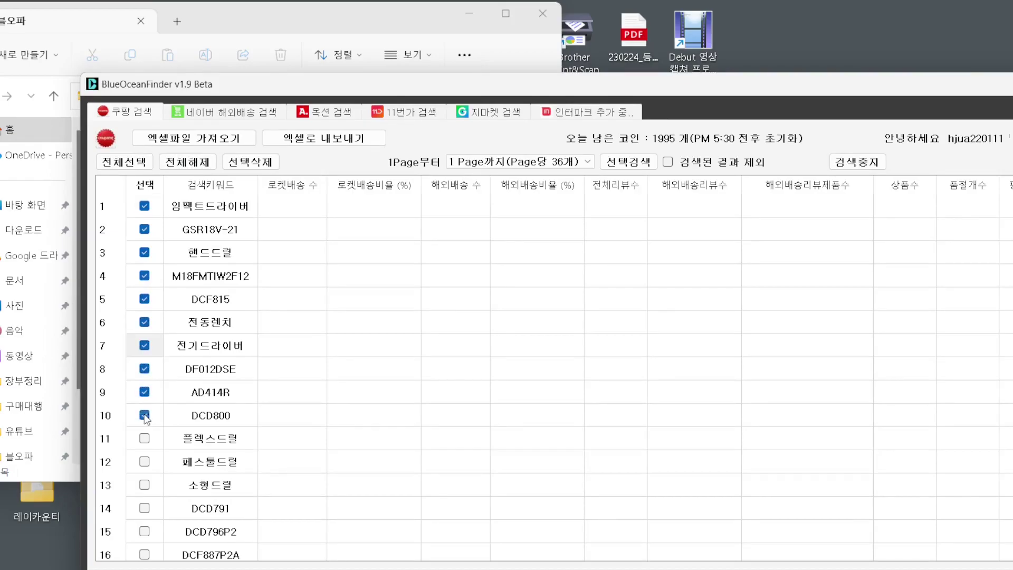
# Run the 쿠팡 검색 for the ten selected keywords on one page and dismiss the notices.
pyautogui.click(628, 165)
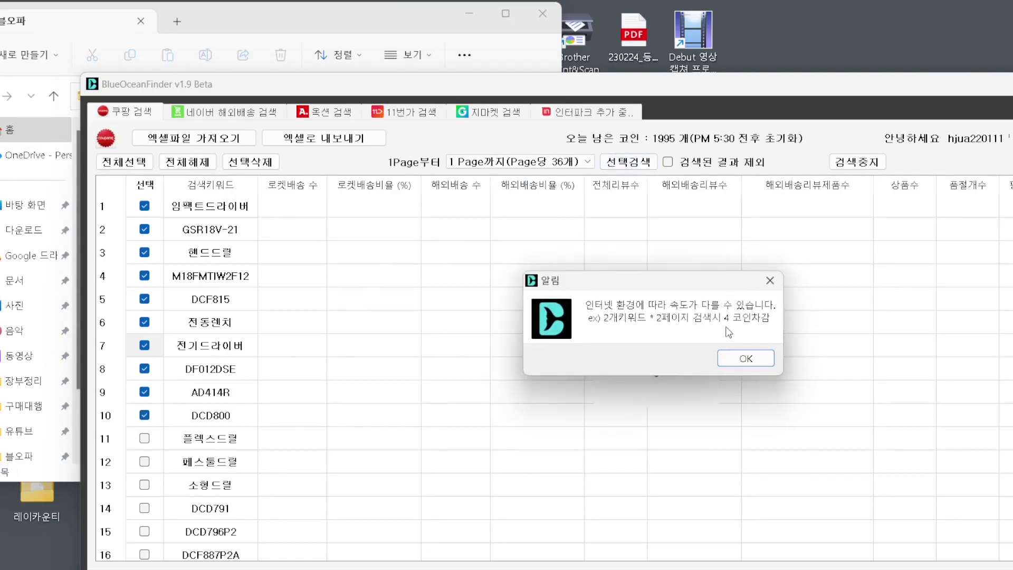
pyautogui.click(741, 355)
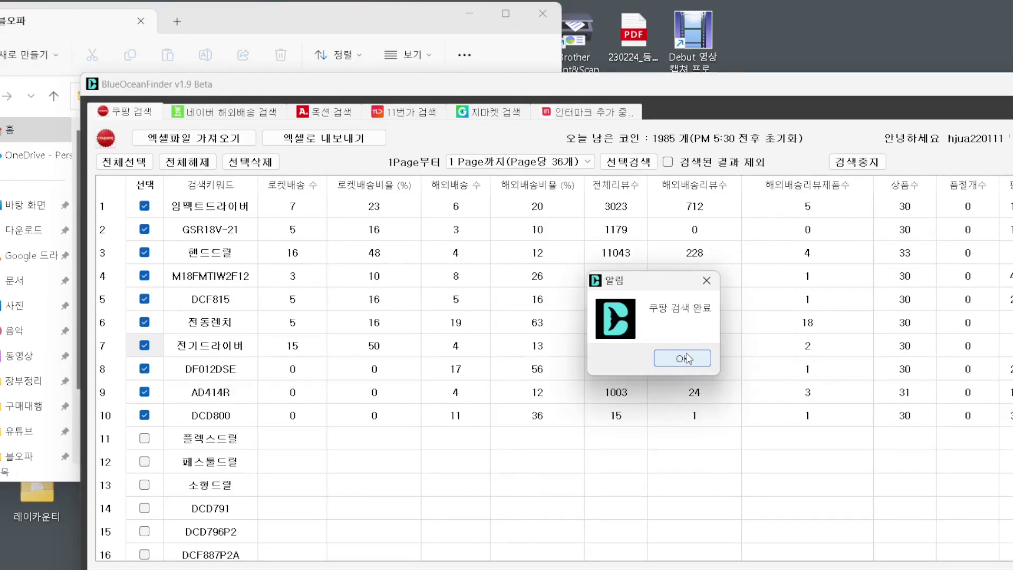
pyautogui.click(683, 358)
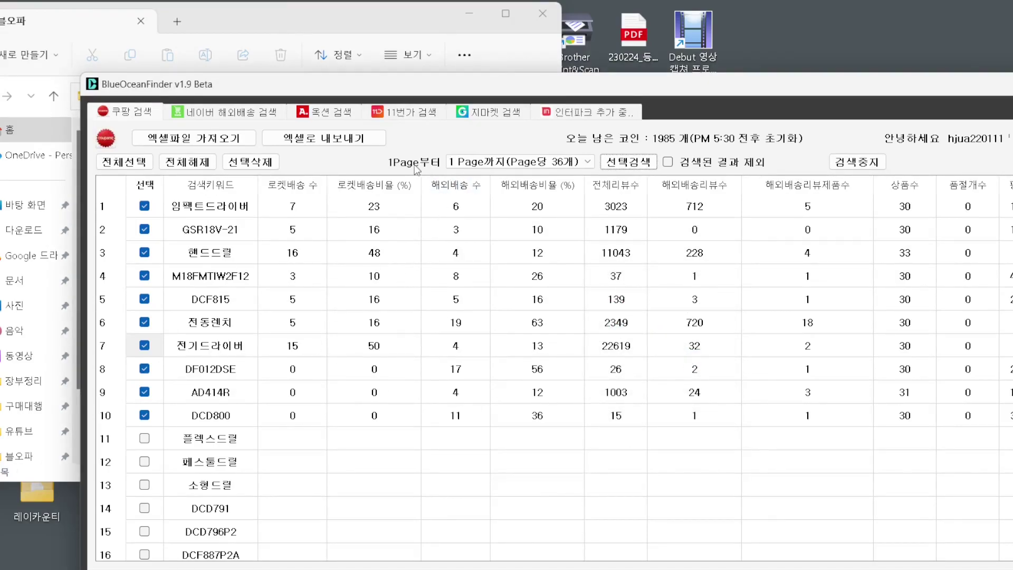
# Look through the page-range options without changing them and export the Coupang search results to Excel.
pyautogui.click(472, 163)
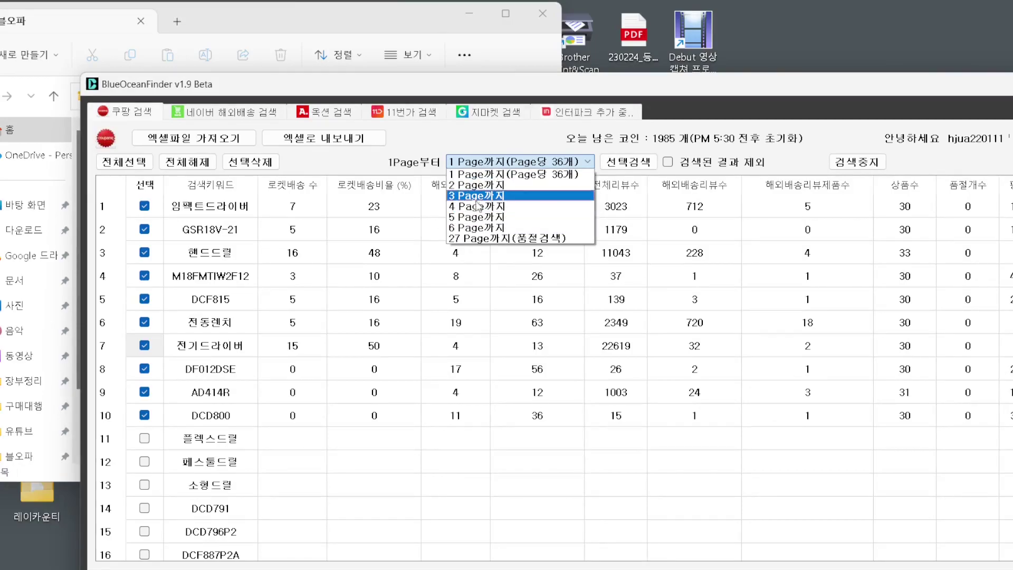
pyautogui.click(442, 161)
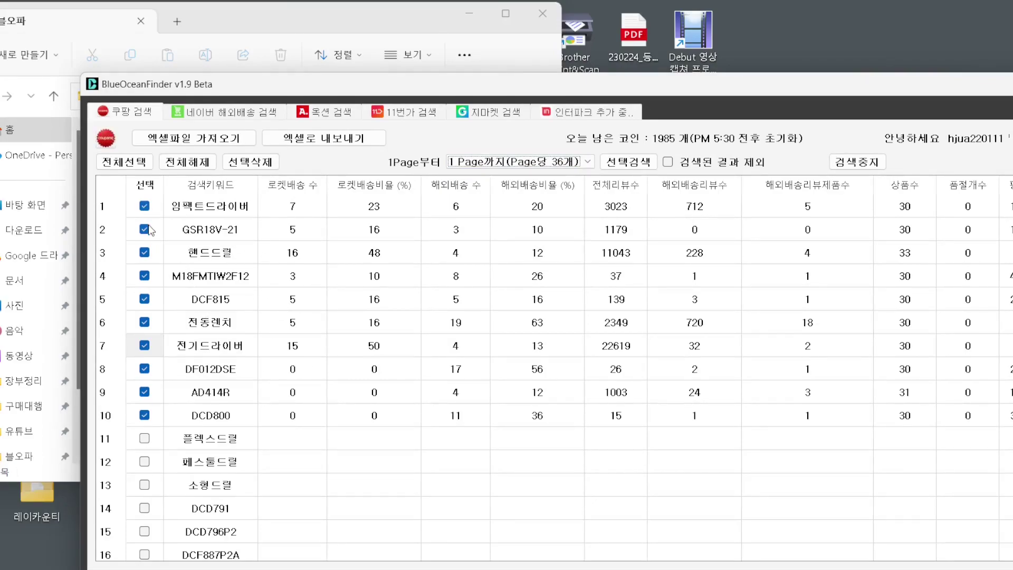
pyautogui.click(342, 142)
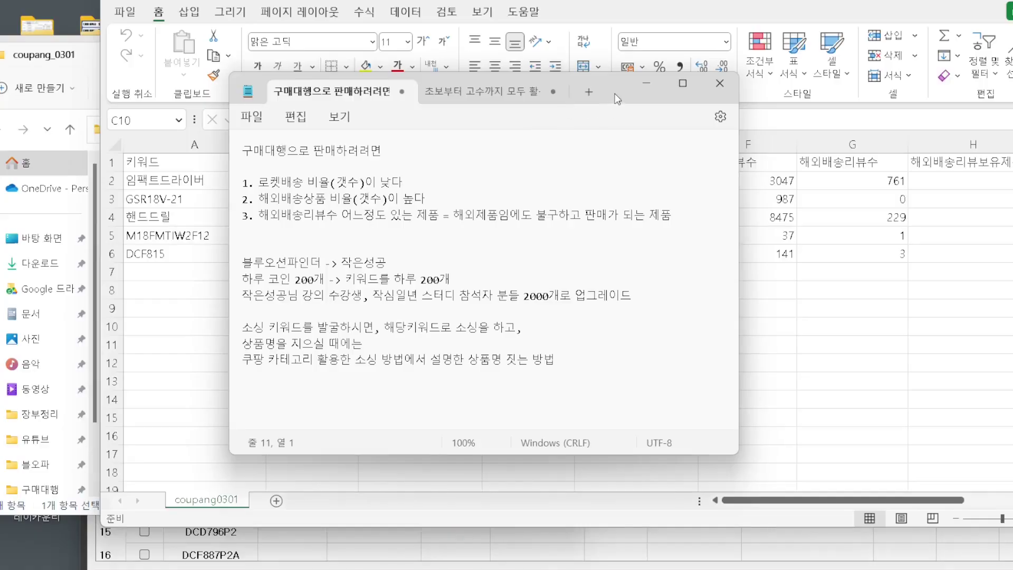
# Go through the three selling criteria in the Notepad notes: 로켓배송 비율, 해외배송상품 비율 and 해외배송리뷰수.
pyautogui.moveTo(616, 93); pyautogui.dragTo(686, 108)
pyautogui.click(549, 180)
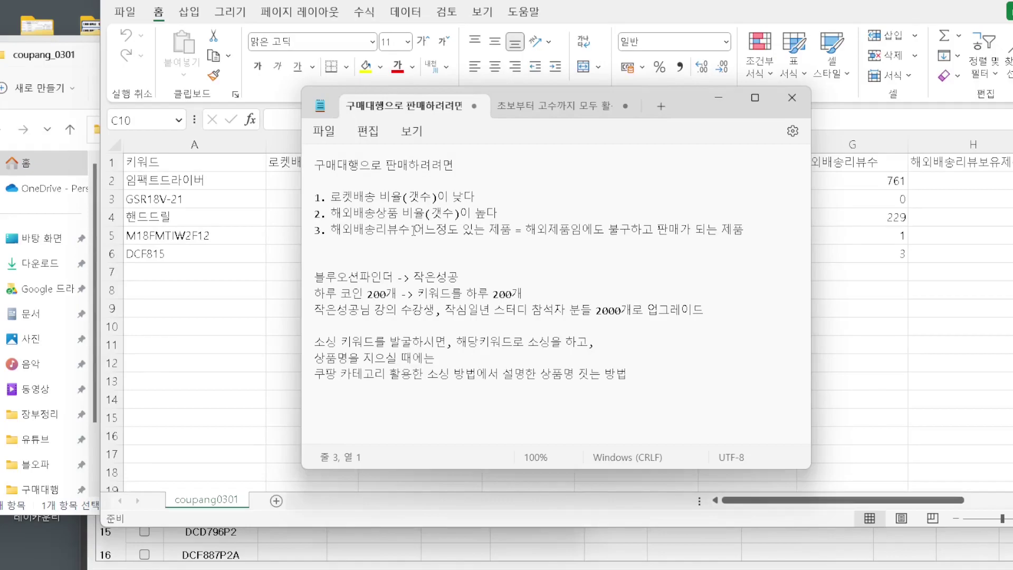
pyautogui.moveTo(330, 197); pyautogui.dragTo(486, 198)
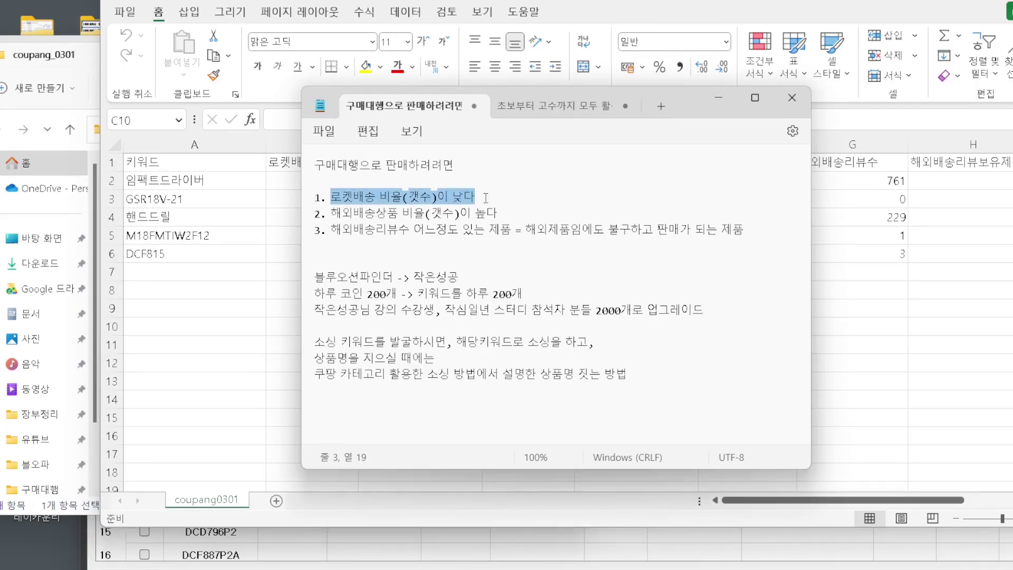
pyautogui.click(486, 198)
pyautogui.moveTo(328, 212); pyautogui.dragTo(510, 216)
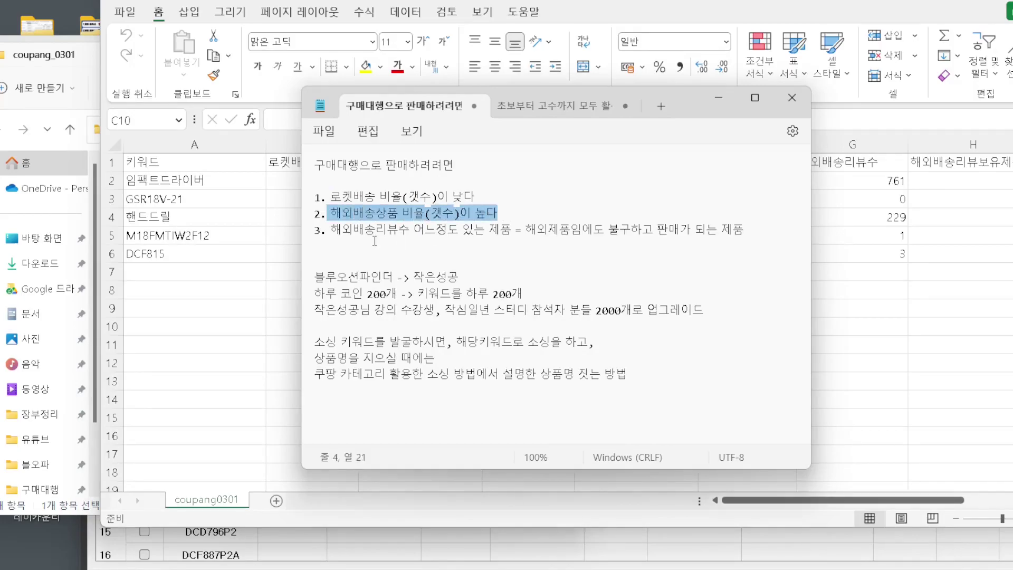
pyautogui.moveTo(331, 229); pyautogui.dragTo(754, 240)
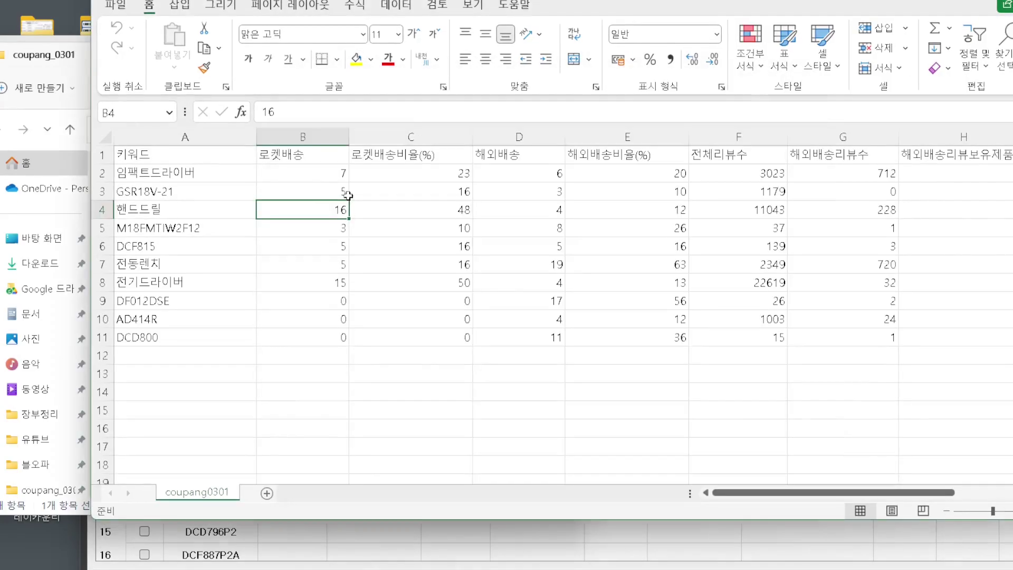
# In the exported coupang0301 sheet, add filters to the header row and sort by 로켓배송 in ascending order.
pyautogui.click(331, 160)
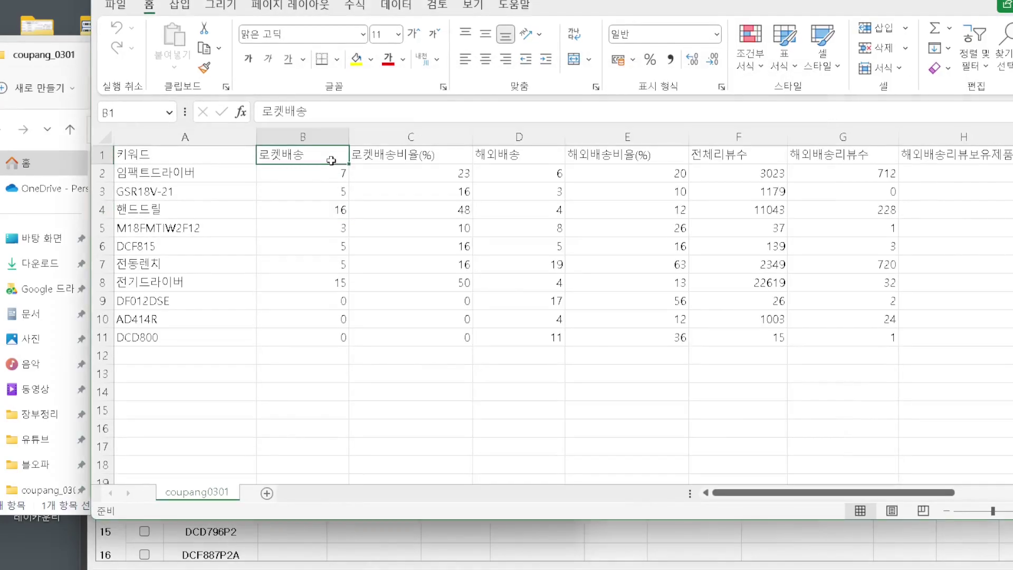
pyautogui.hotkey('ctrl', 'shift', 'l')
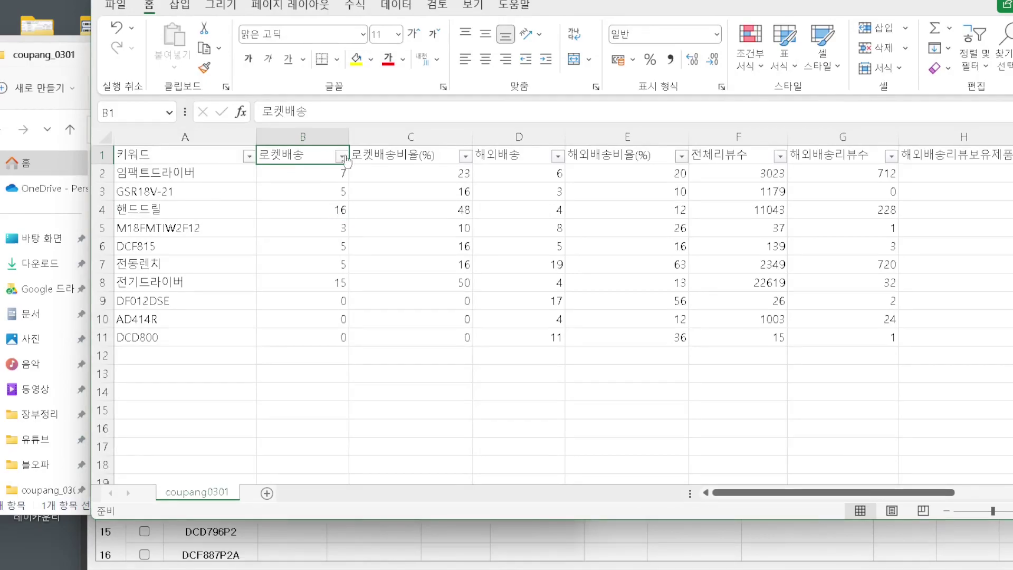
pyautogui.click(342, 157)
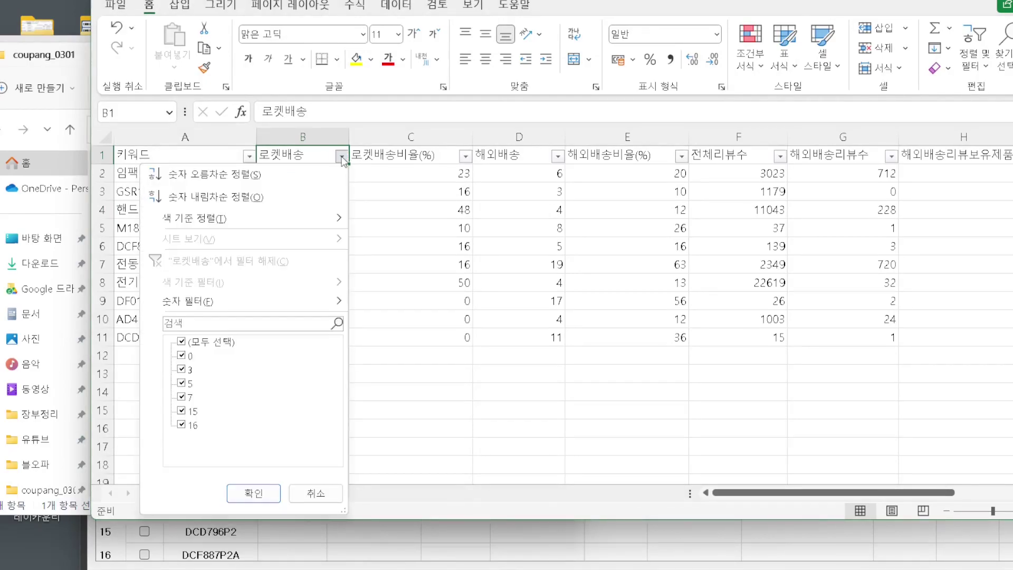
pyautogui.click(313, 182)
pyautogui.click(305, 179)
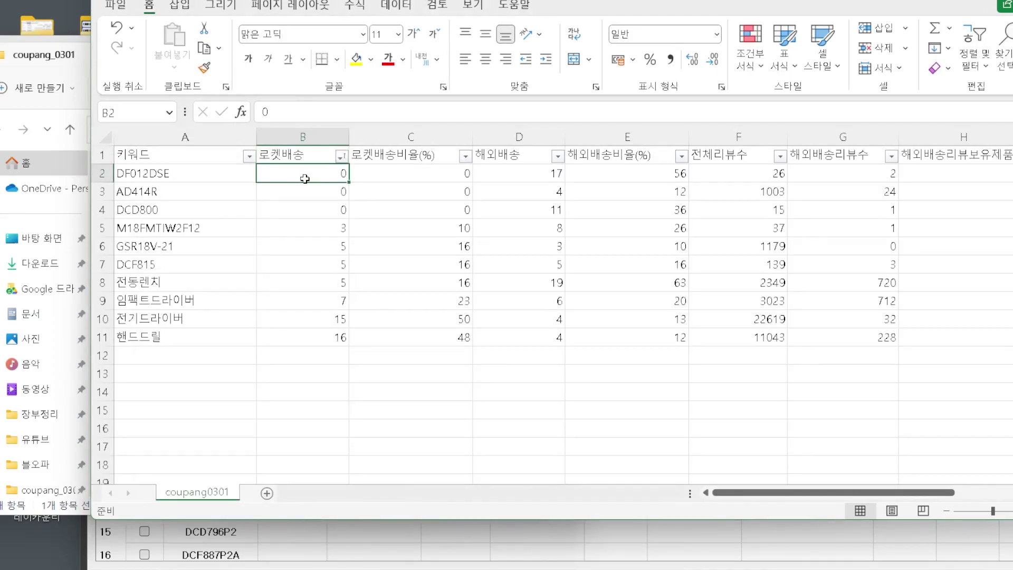
# Examine the keywords with the lowest 로켓배송 counts, from DF012DSE to DCF815.
pyautogui.click(219, 174)
pyautogui.moveTo(220, 173); pyautogui.dragTo(174, 210)
pyautogui.moveTo(149, 174); pyautogui.dragTo(154, 263)
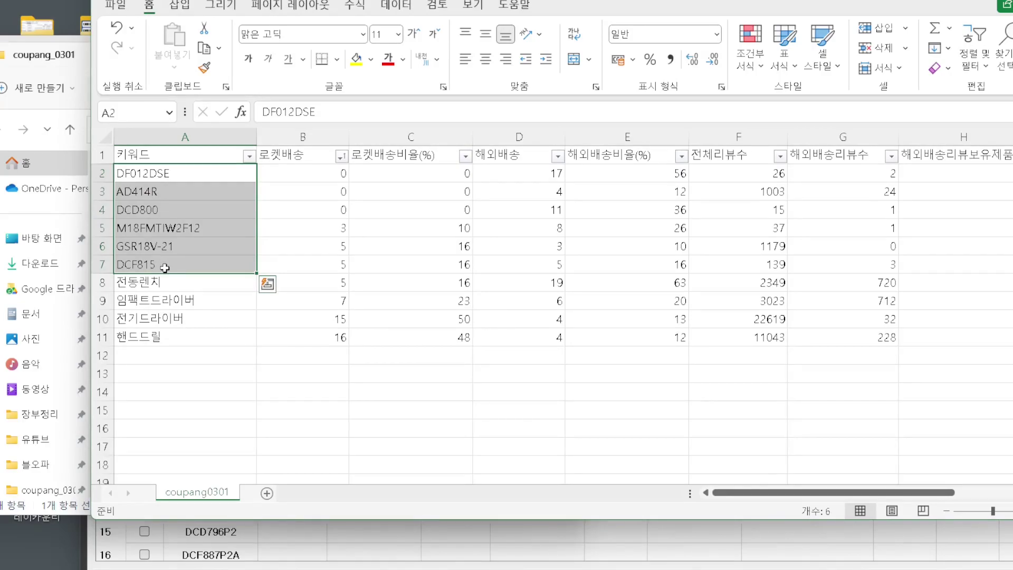
pyautogui.click(352, 195)
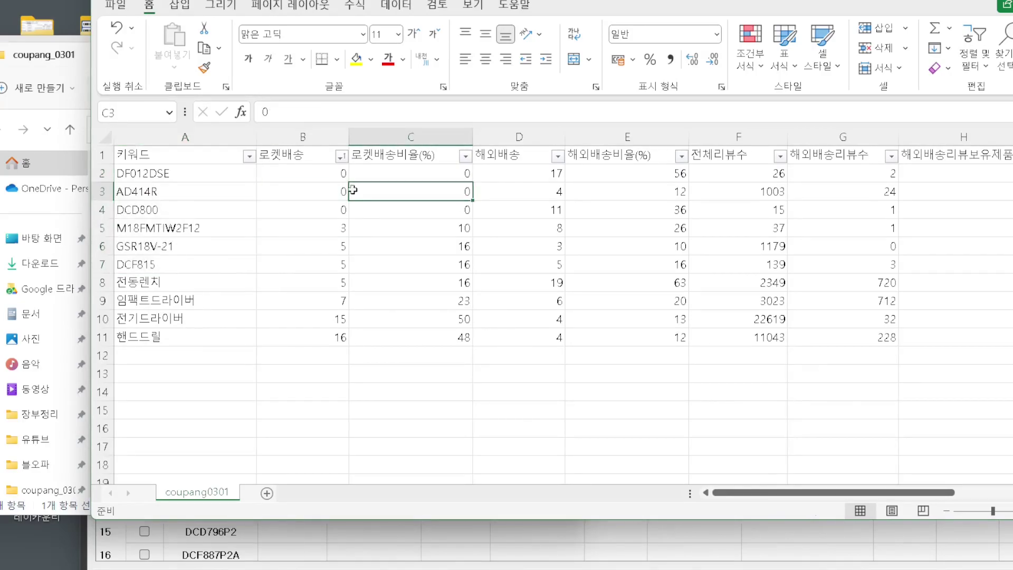
# Reapply the ascending 로켓배송 sort and go through the keywords from DF012DSE down to 전동렌치.
pyautogui.click(341, 157)
pyautogui.click(320, 181)
pyautogui.moveTo(318, 179); pyautogui.dragTo(317, 338)
pyautogui.click(316, 337)
pyautogui.click(203, 174)
pyautogui.click(175, 195)
pyautogui.click(174, 210)
pyautogui.click(174, 228)
pyautogui.click(173, 246)
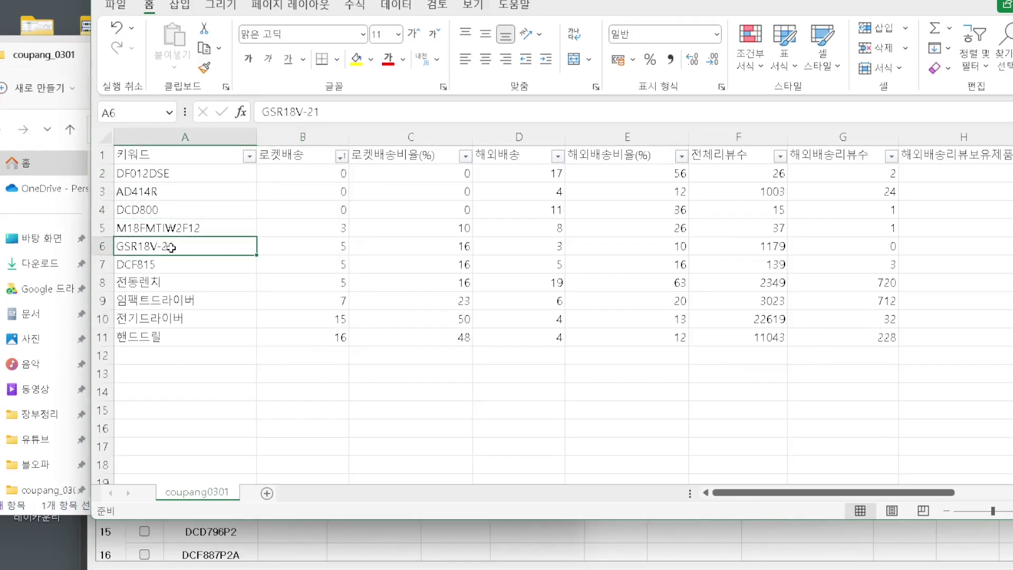
pyautogui.click(172, 275)
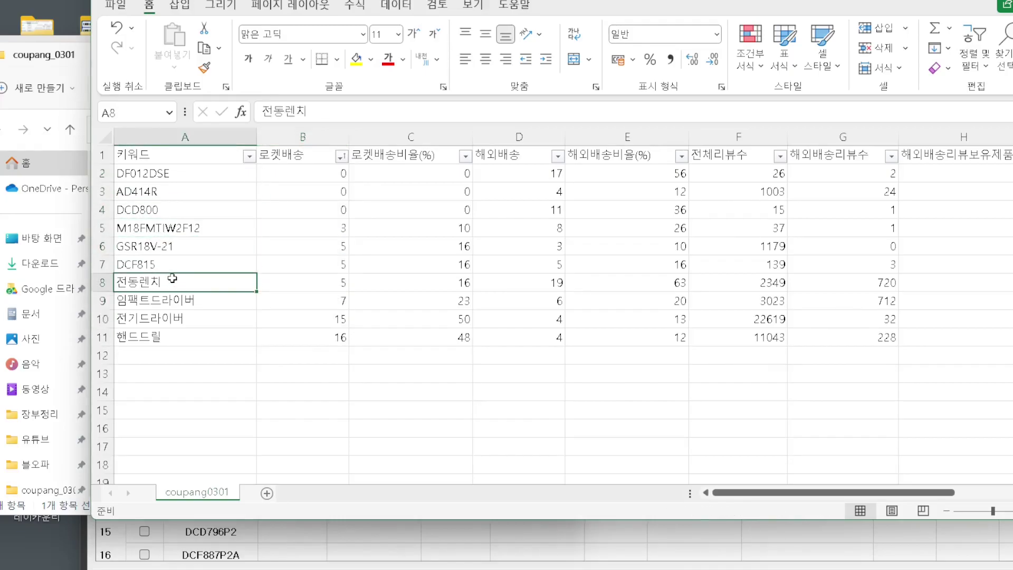
pyautogui.click(298, 285)
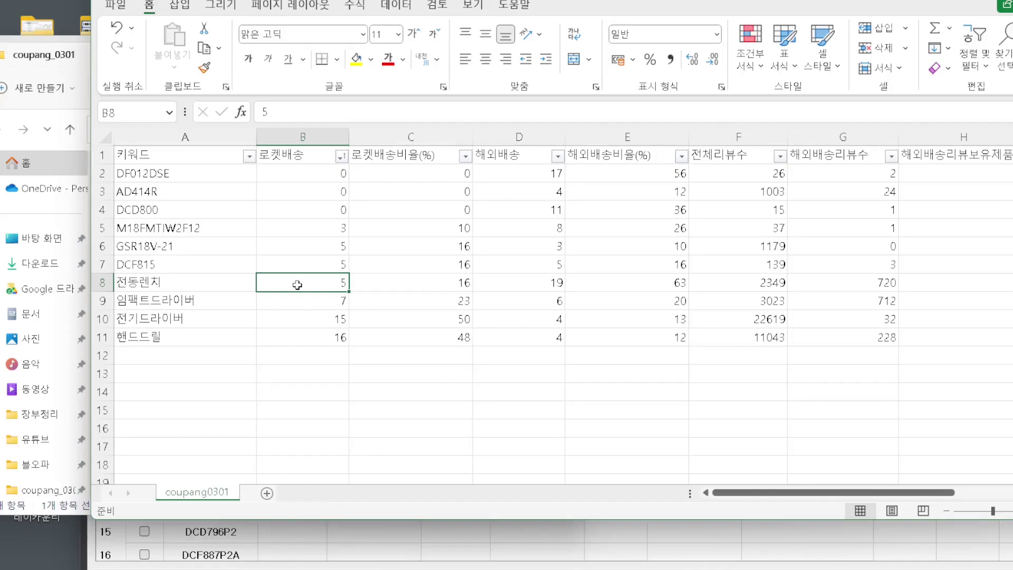
# Sort the results by 로켓배송비율(%) in ascending order and look over the first keywords.
pyautogui.click(465, 157)
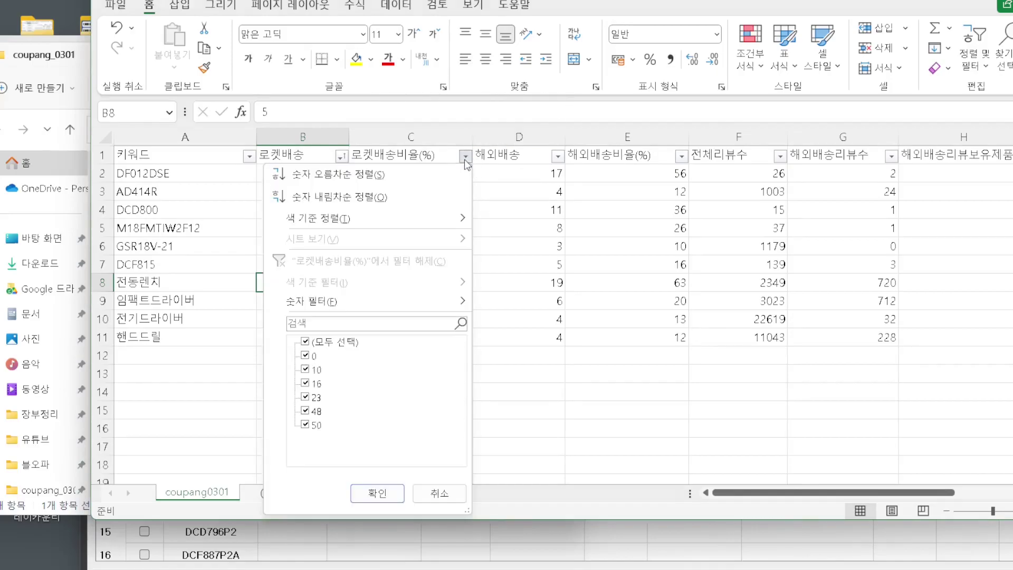
pyautogui.click(444, 174)
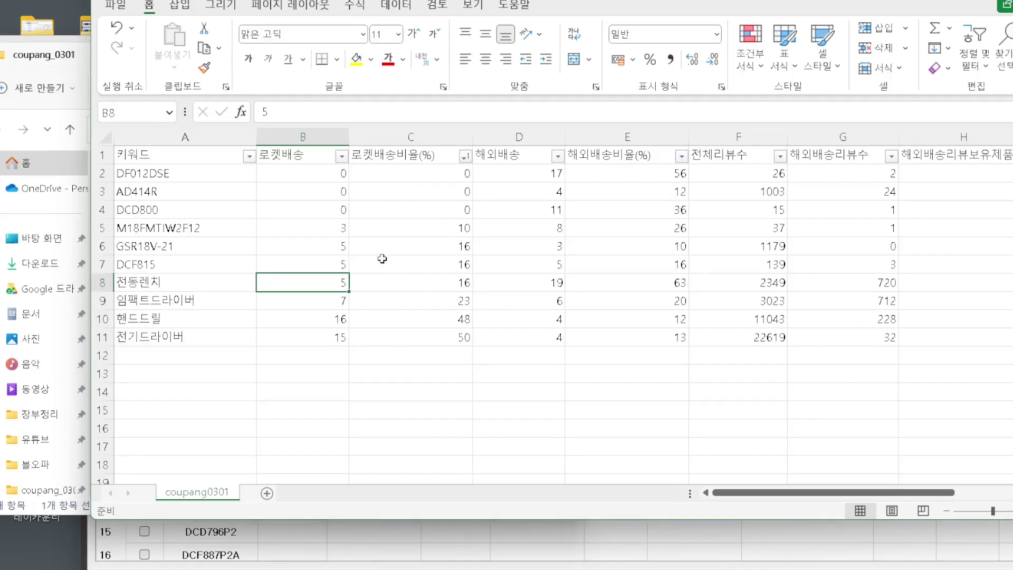
pyautogui.click(171, 170)
pyautogui.moveTo(171, 170); pyautogui.dragTo(199, 274)
# Sort the results by 해외배송 in descending order.
pyautogui.click(519, 246)
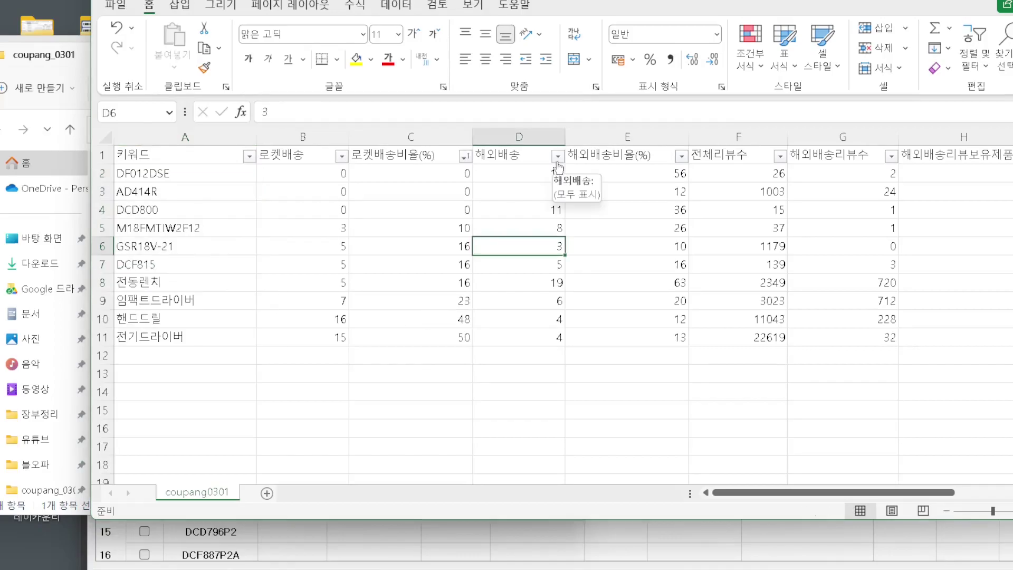
pyautogui.click(557, 156)
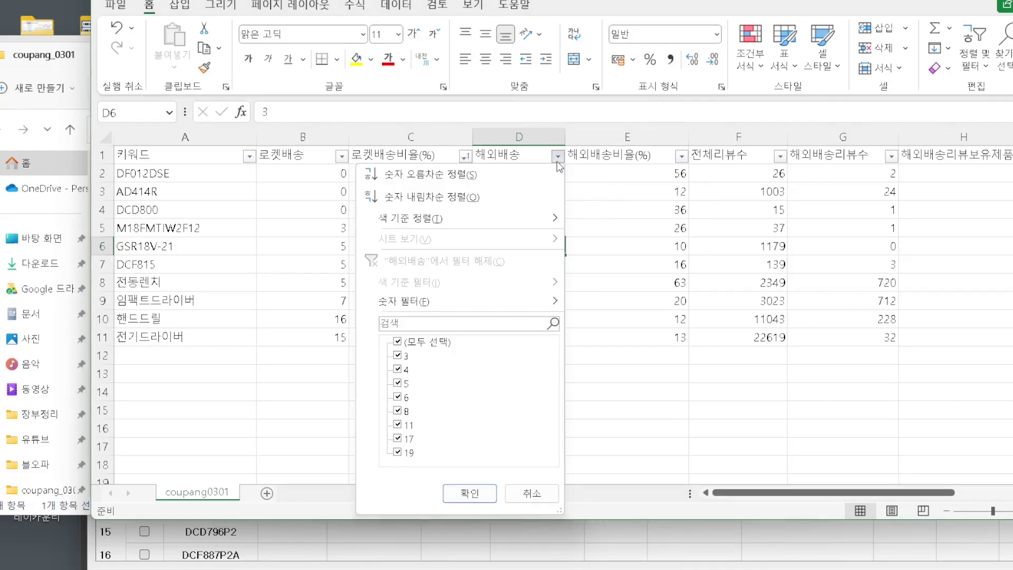
pyautogui.click(521, 196)
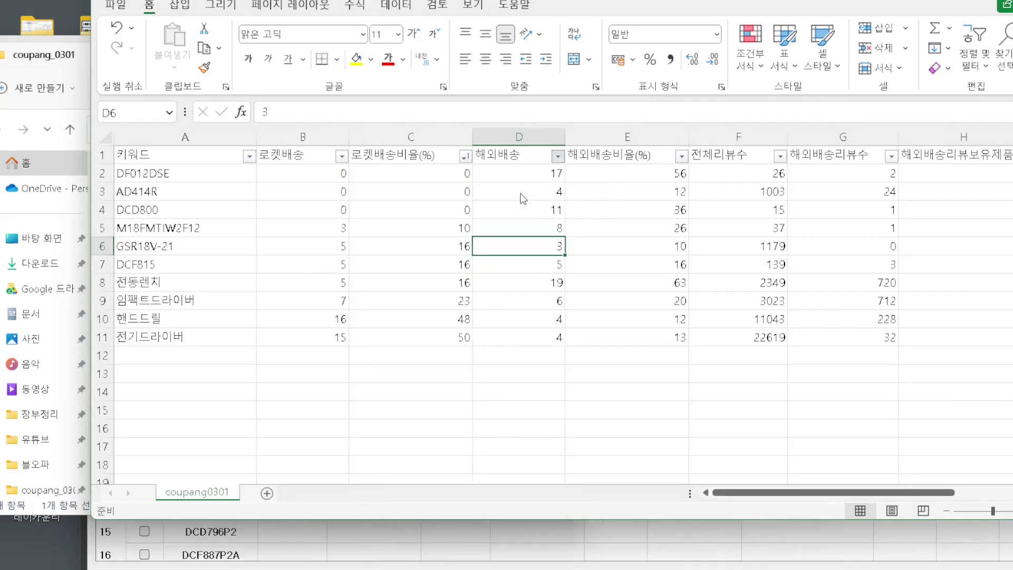
pyautogui.click(521, 193)
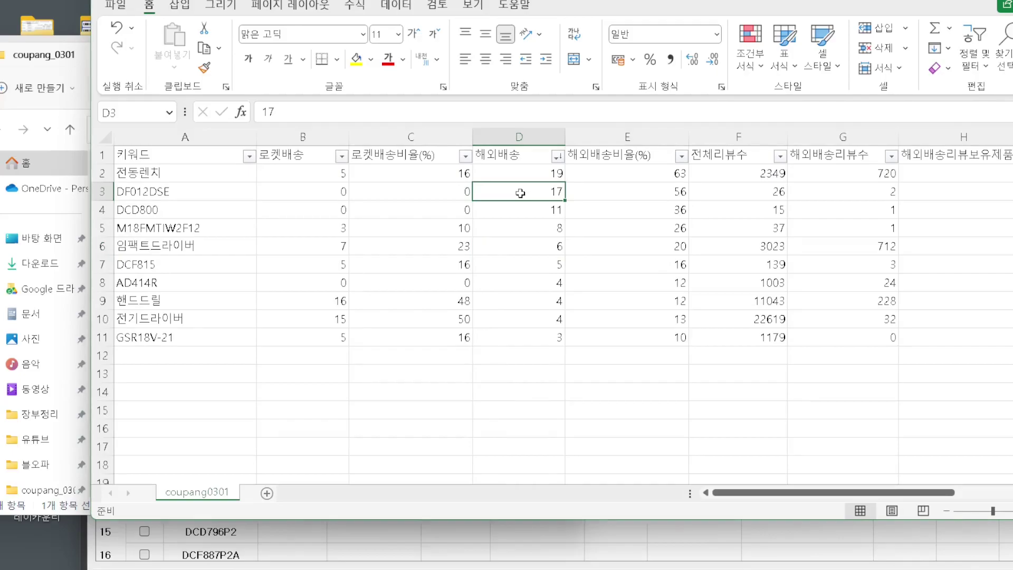
pyautogui.hotkey('ctrl', '2')
pyautogui.moveTo(502, 197); pyautogui.dragTo(510, 267)
pyautogui.moveTo(595, 205)
pyautogui.mouseDown()
pyautogui.moveTo(552, 264)
pyautogui.moveTo(561, 250)
pyautogui.mouseUp()
pyautogui.moveTo(478, 164); pyautogui.dragTo(530, 169)
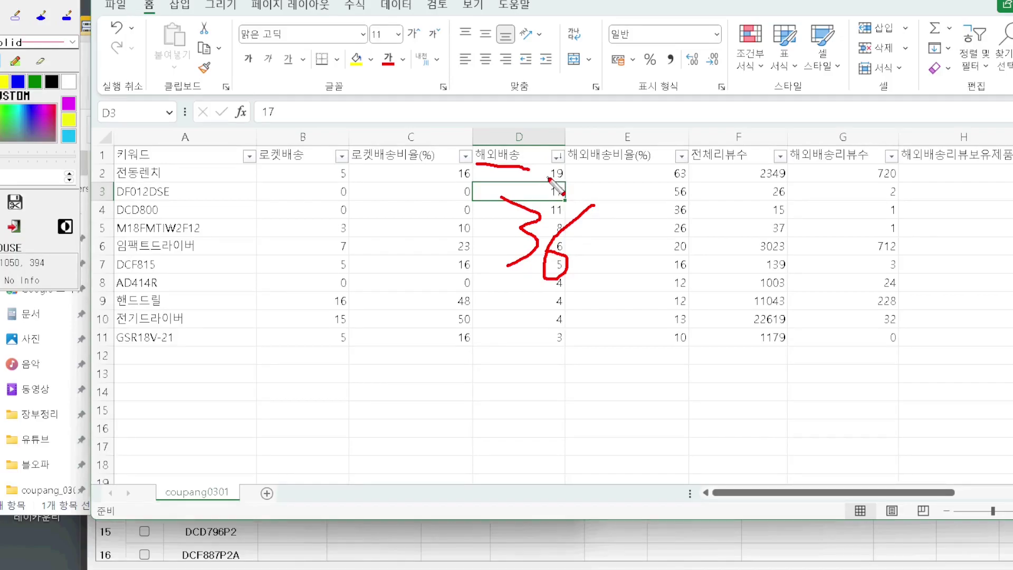
pyautogui.press('Escape')
# Examine 전동렌치's 해외배송 count and 해외배송비율(%), and go over the keywords in A2:A11.
pyautogui.moveTo(236, 172); pyautogui.dragTo(541, 167)
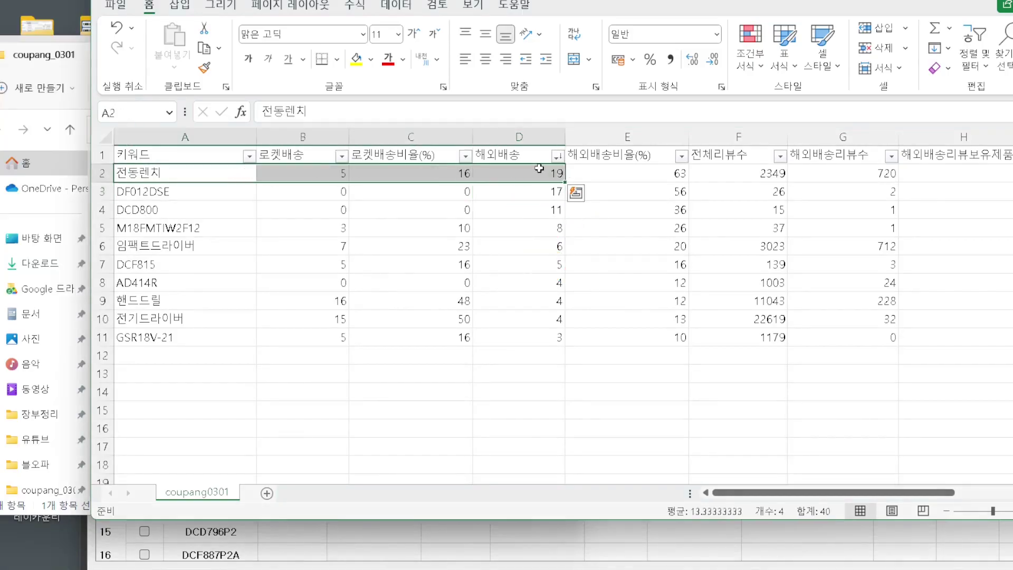
pyautogui.click(624, 172)
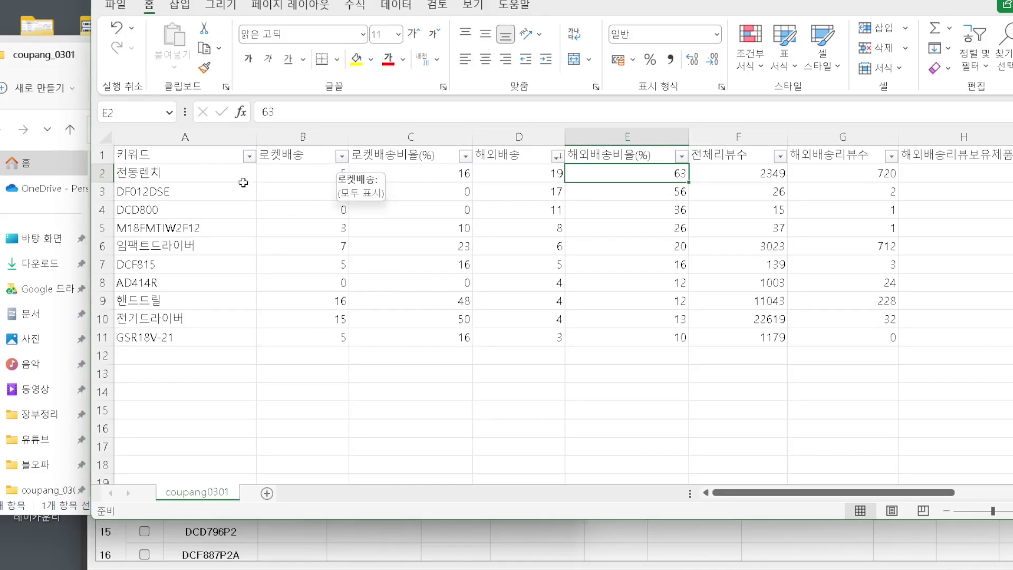
pyautogui.moveTo(221, 177); pyautogui.dragTo(219, 341)
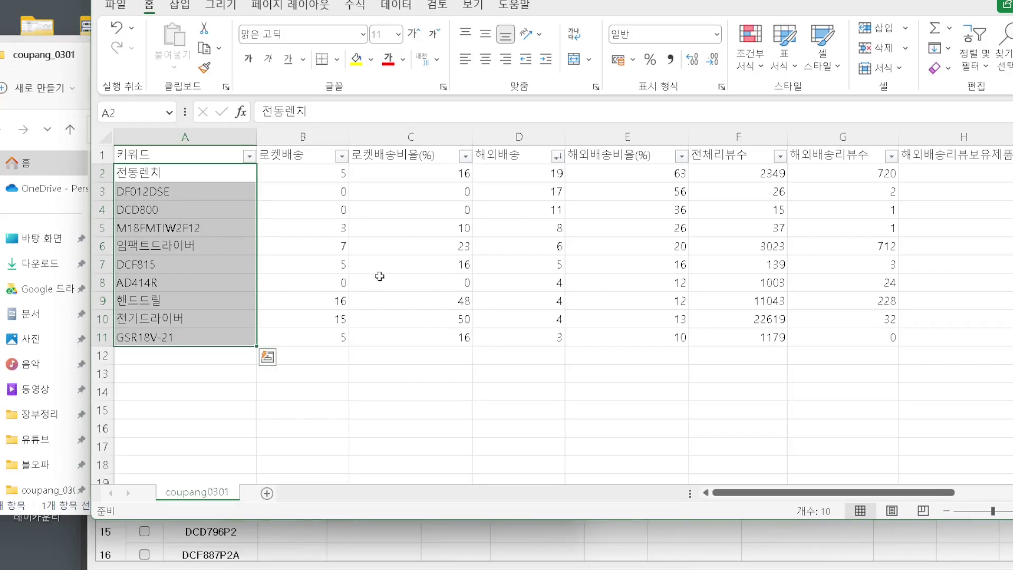
# Sort the results by 로켓배송 in ascending order and look over the 로켓배송비율(%) values in C2:C11.
pyautogui.click(428, 266)
pyautogui.click(342, 156)
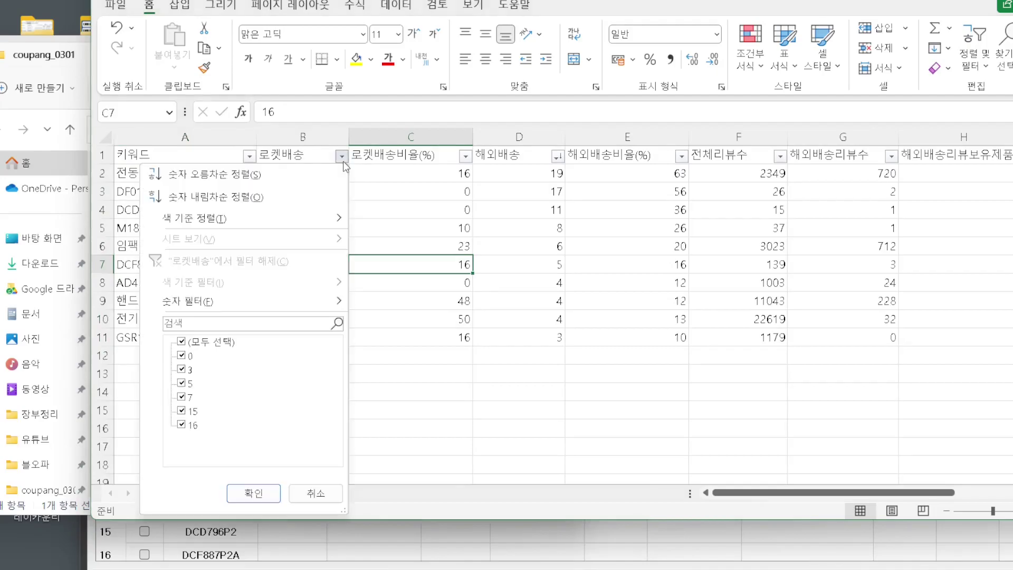
pyautogui.click(336, 174)
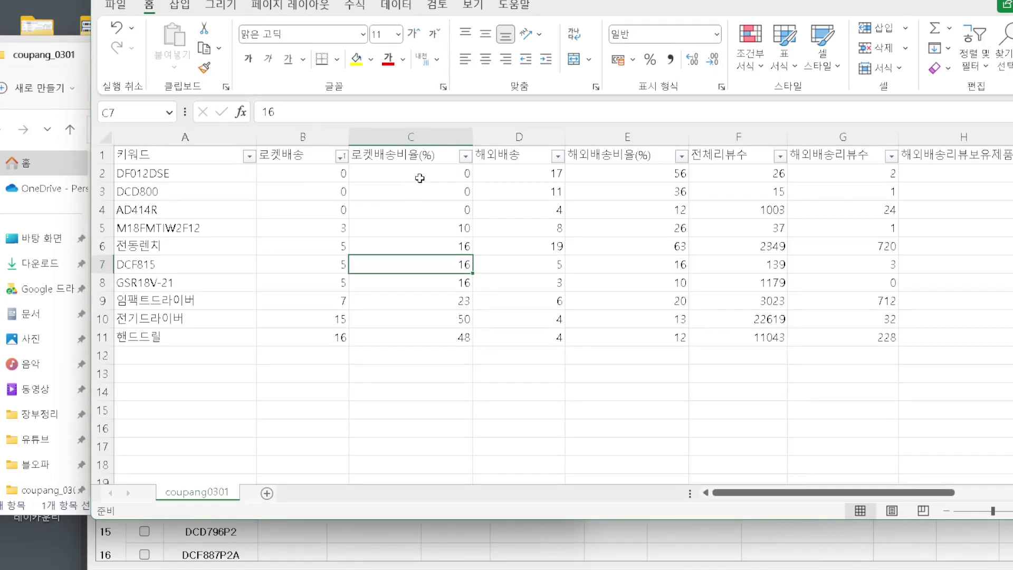
pyautogui.moveTo(422, 175); pyautogui.dragTo(423, 331)
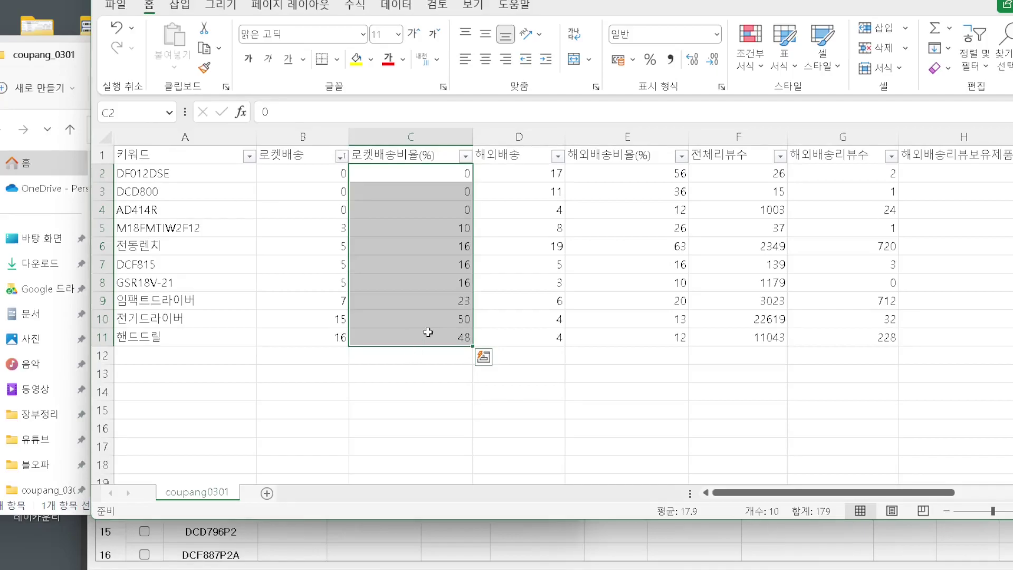
pyautogui.click(410, 297)
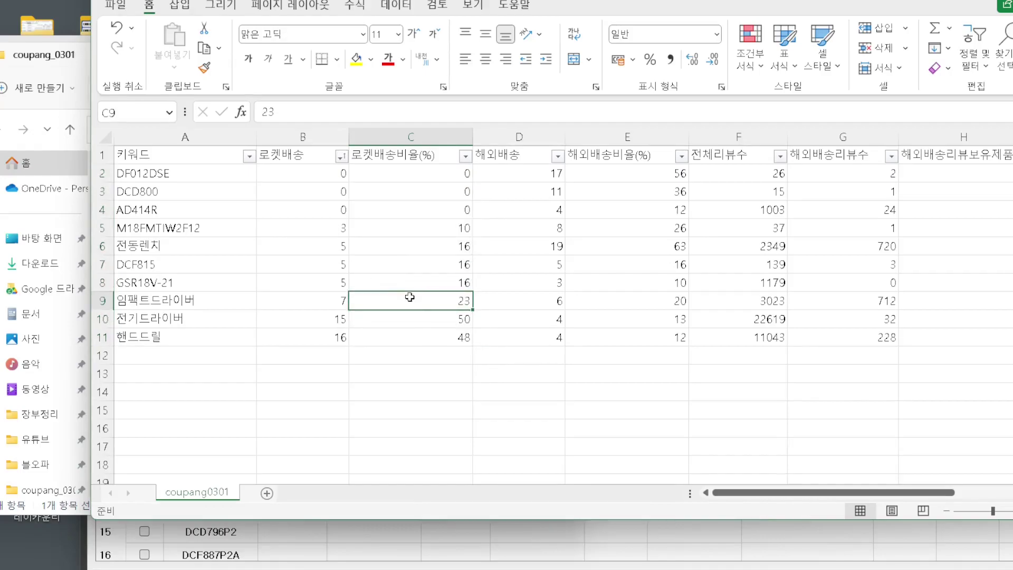
# Examine 핸드드릴's rocket and overseas delivery figures across row 11, and compare the M18FMTI₩2F12 and 임팩트드라이버 keywords.
pyautogui.click(206, 337)
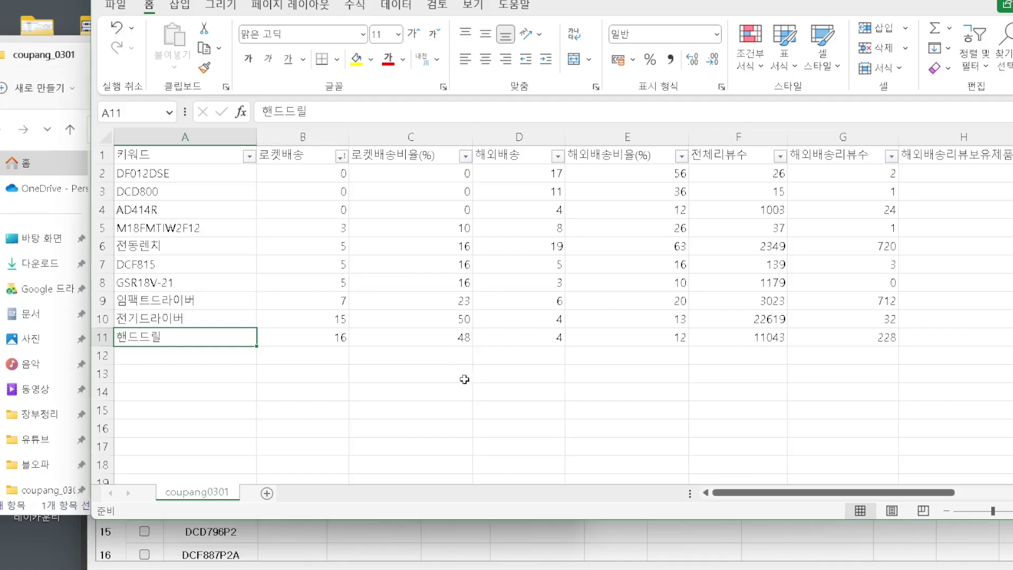
pyautogui.moveTo(448, 338); pyautogui.dragTo(335, 333)
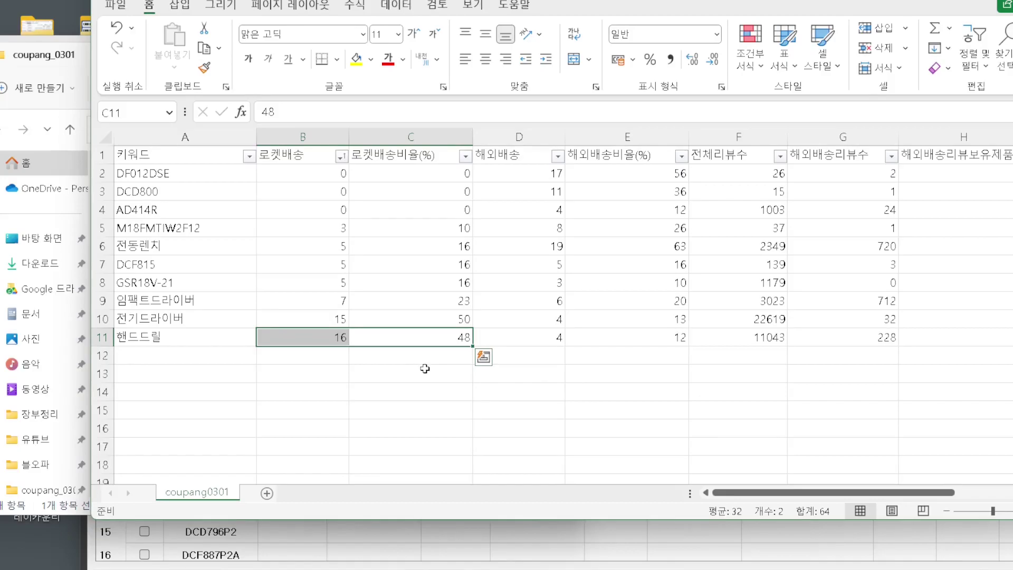
pyautogui.click(219, 333)
pyautogui.moveTo(219, 333); pyautogui.dragTo(600, 346)
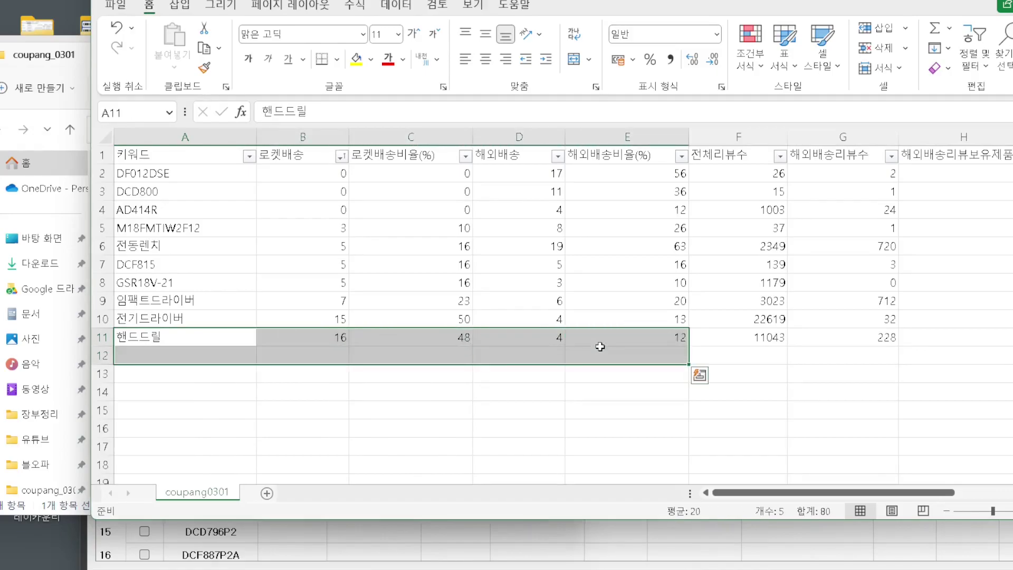
pyautogui.click(603, 341)
pyautogui.click(246, 231)
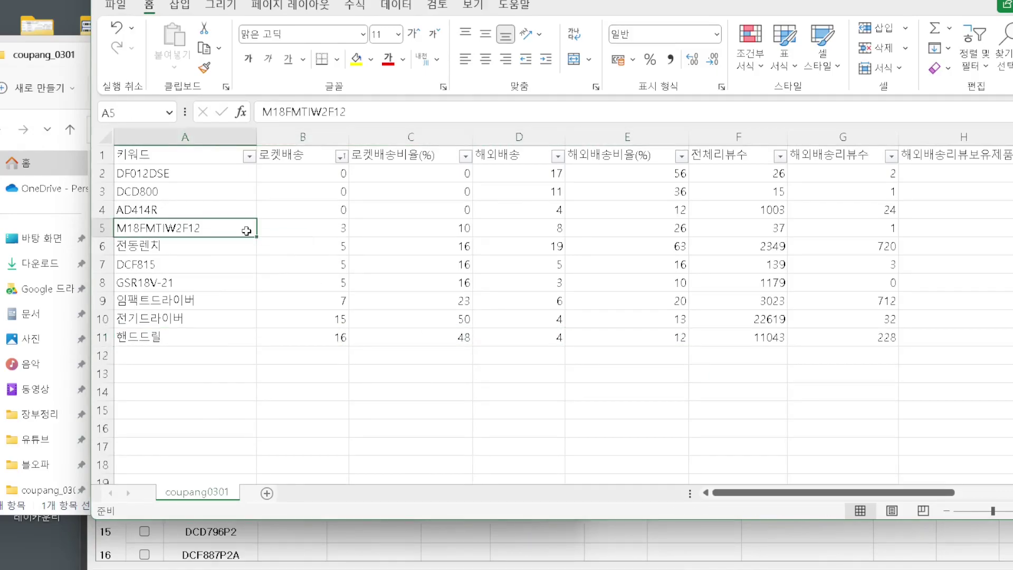
pyautogui.click(203, 302)
pyautogui.click(359, 278)
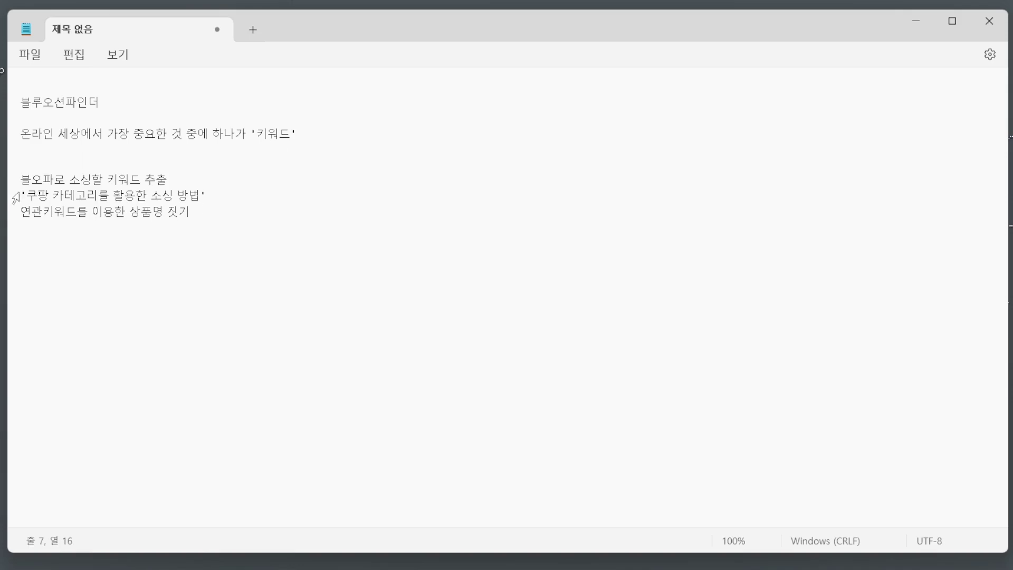
# Go over the Notepad topics on keyword extraction with 블오파, sourcing by Coupang category, and product naming with related keywords.
pyautogui.moveTo(21, 179); pyautogui.dragTo(201, 175)
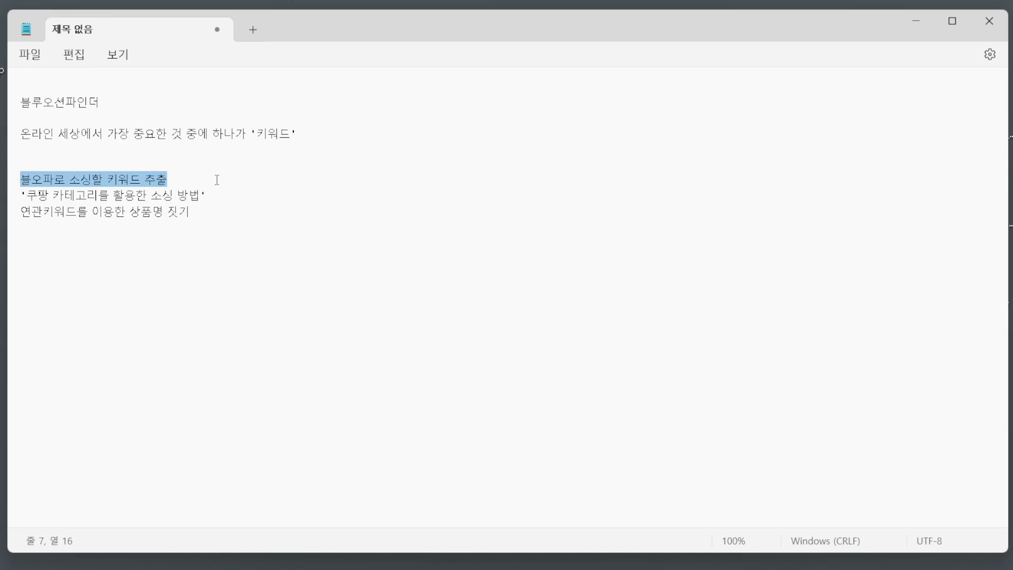
pyautogui.click(215, 177)
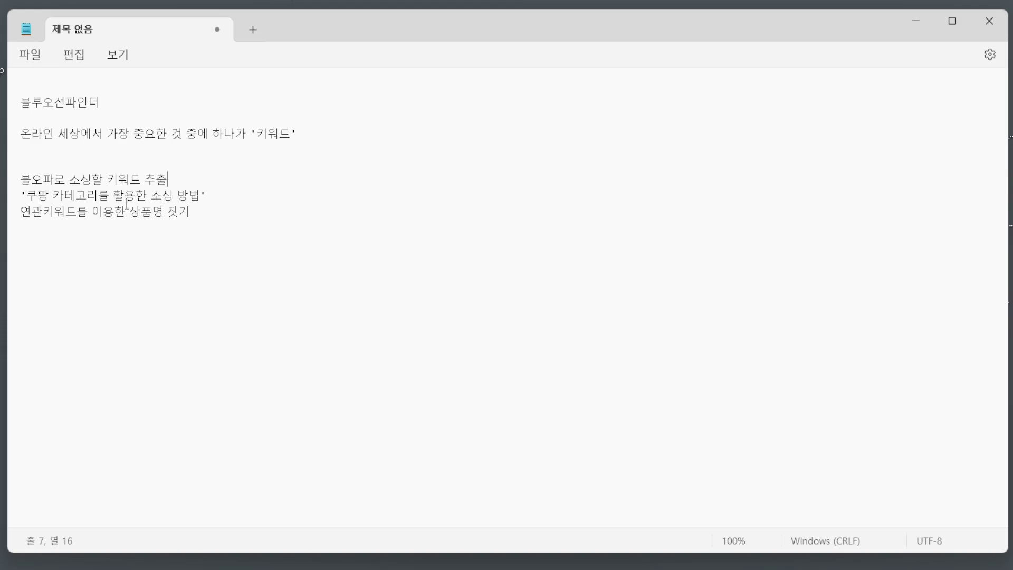
pyautogui.moveTo(21, 196); pyautogui.dragTo(249, 194)
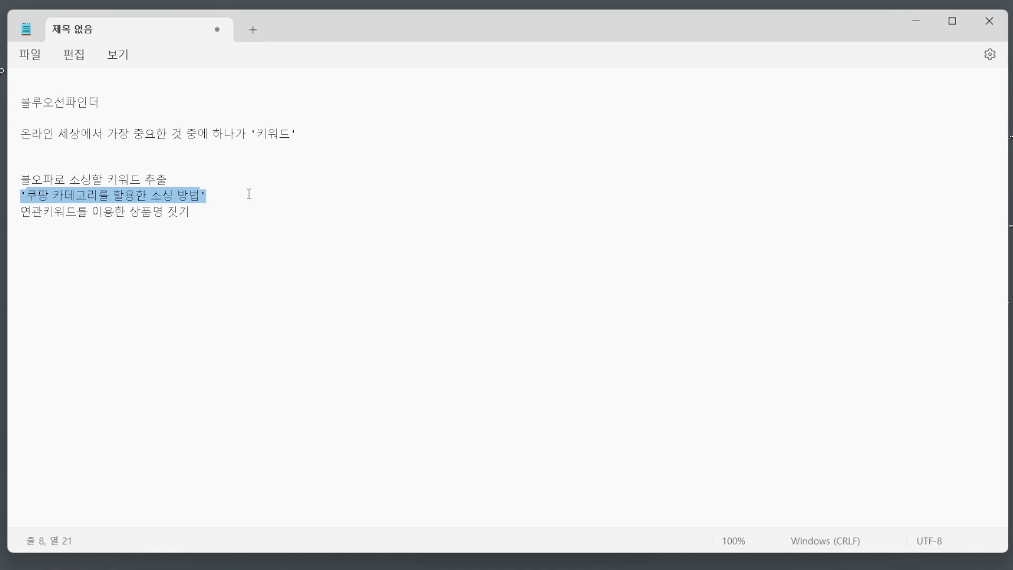
pyautogui.click(249, 194)
pyautogui.moveTo(103, 178); pyautogui.dragTo(141, 179)
pyautogui.click(11, 221)
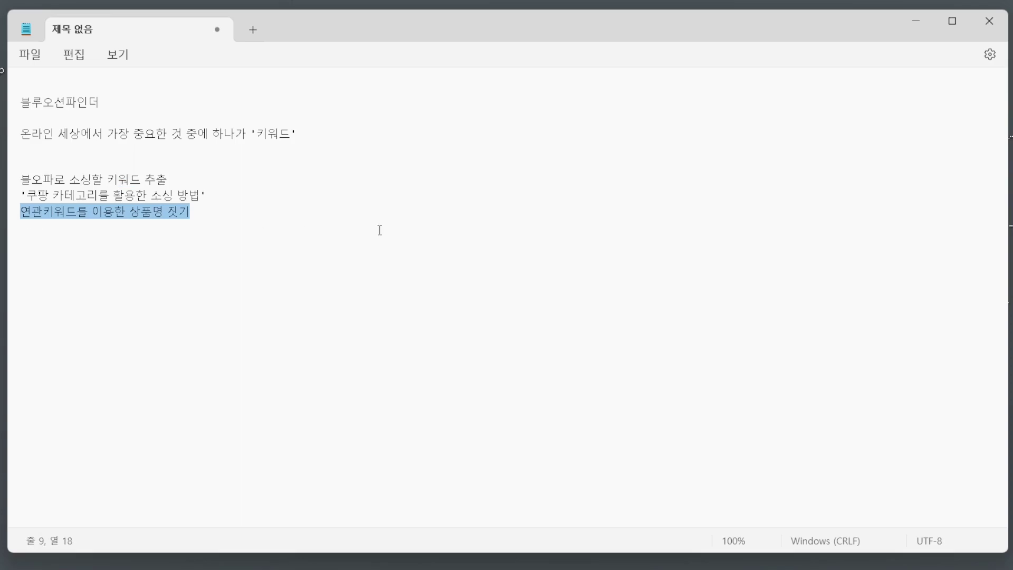
pyautogui.click(467, 260)
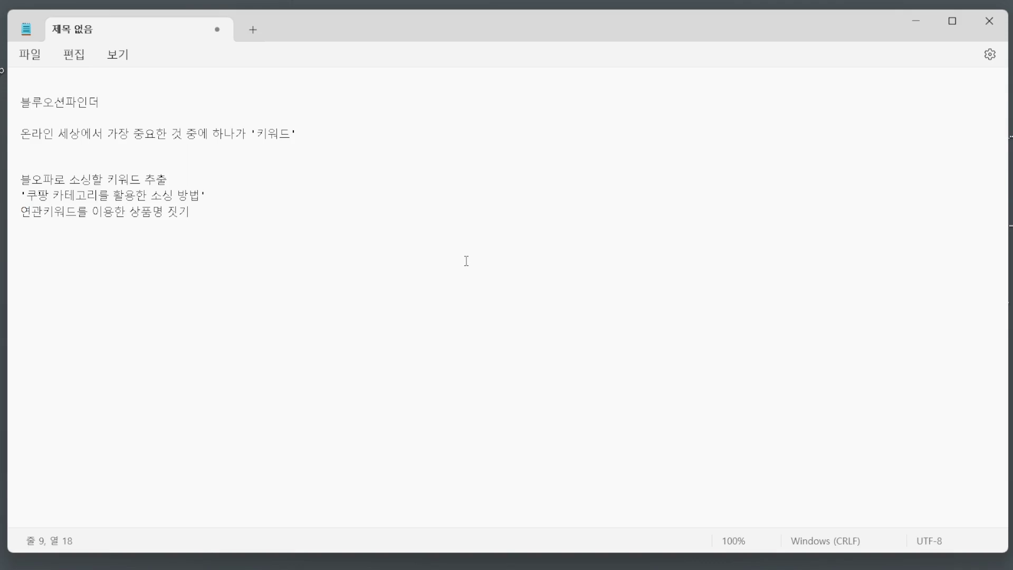